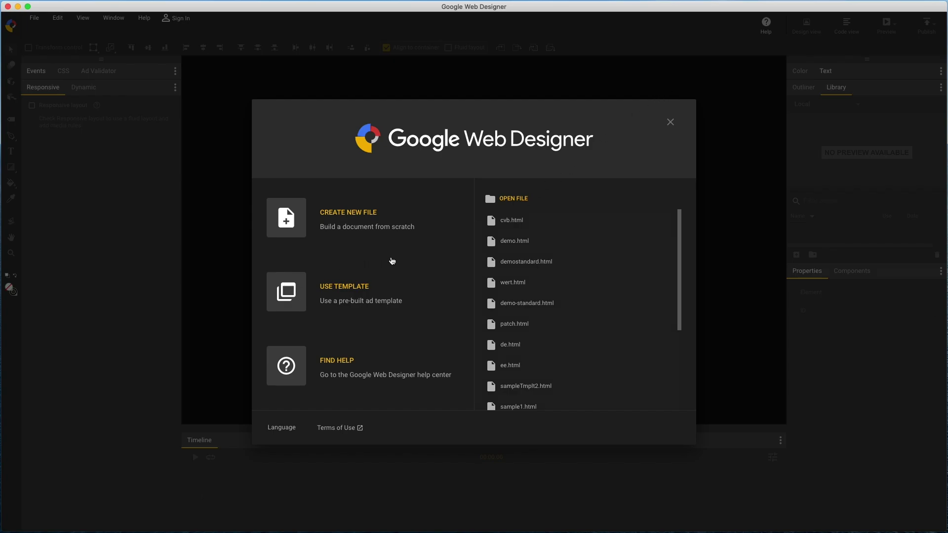
- Dismiss the welcome screen and start a new file from a template
left_click(670, 122)
left_click(34, 17)
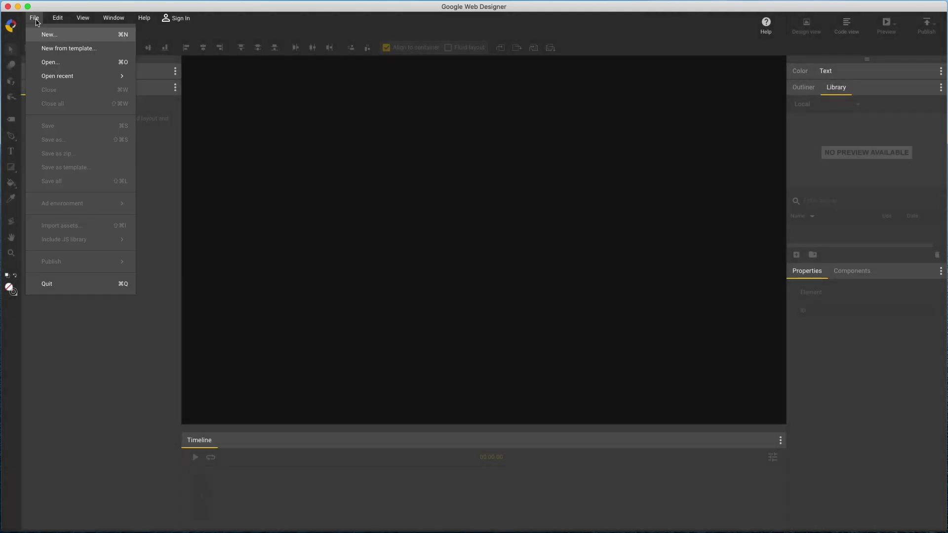
left_click(60, 50)
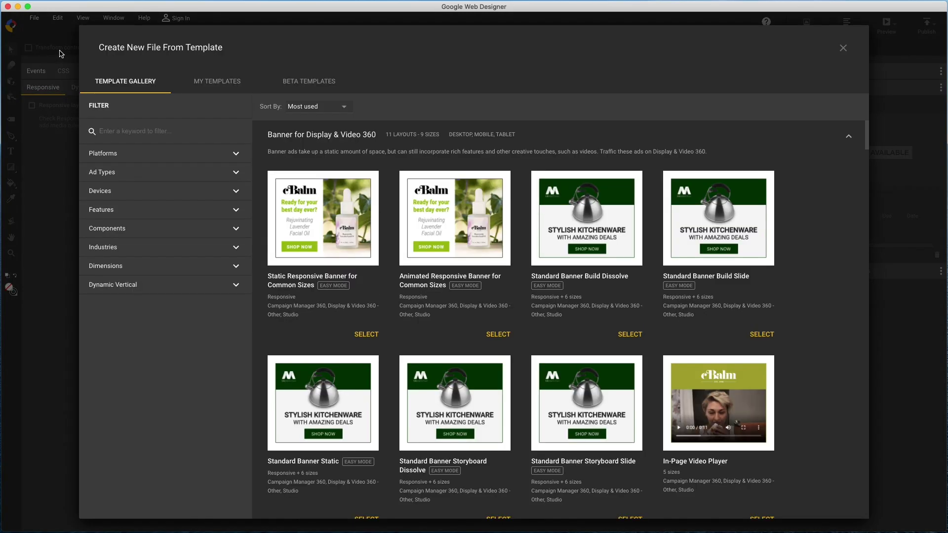
- Browse the template gallery, then collapse and re-expand the Banner for Display & Video 360 section
scroll(518, 238, "down", 20)
scroll(518, 237, "up", 20)
left_click(848, 136)
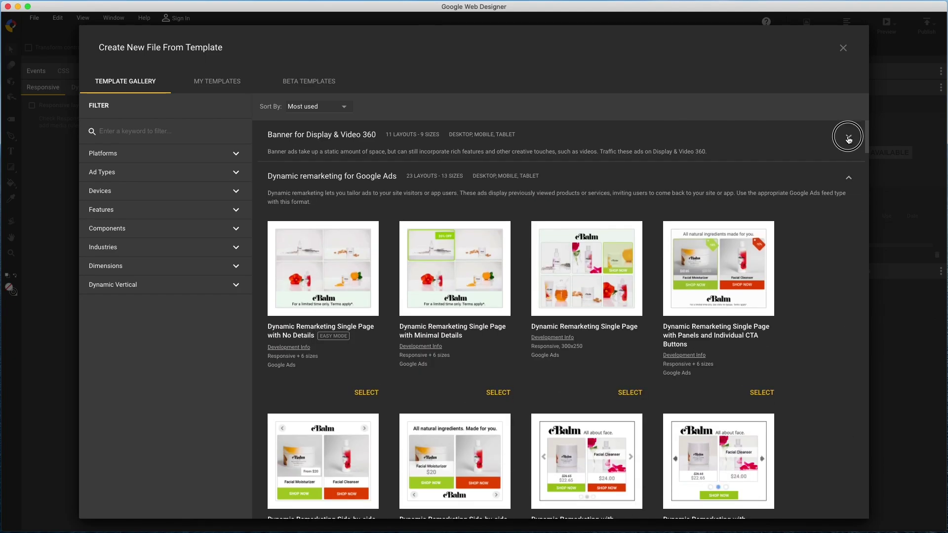
left_click(848, 138)
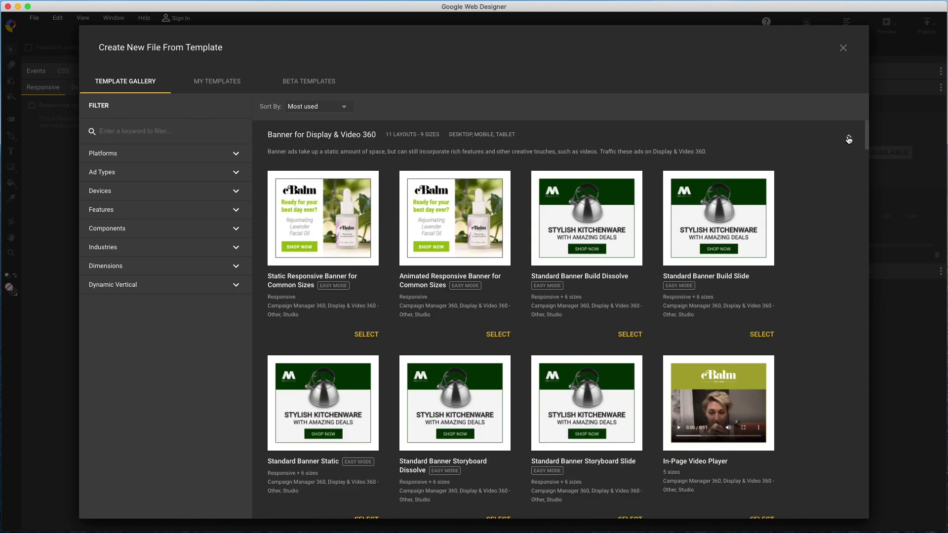
left_click(237, 82)
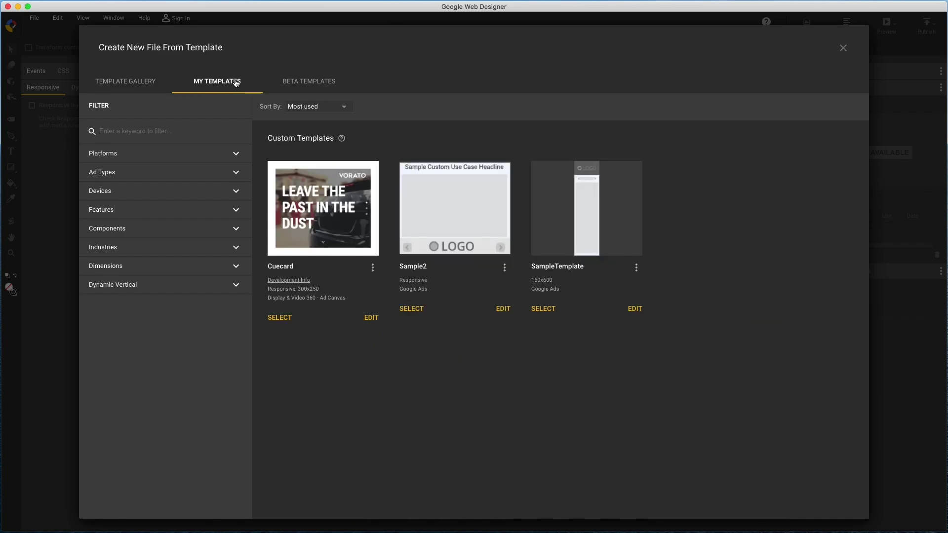
left_click(504, 267)
left_click(501, 280)
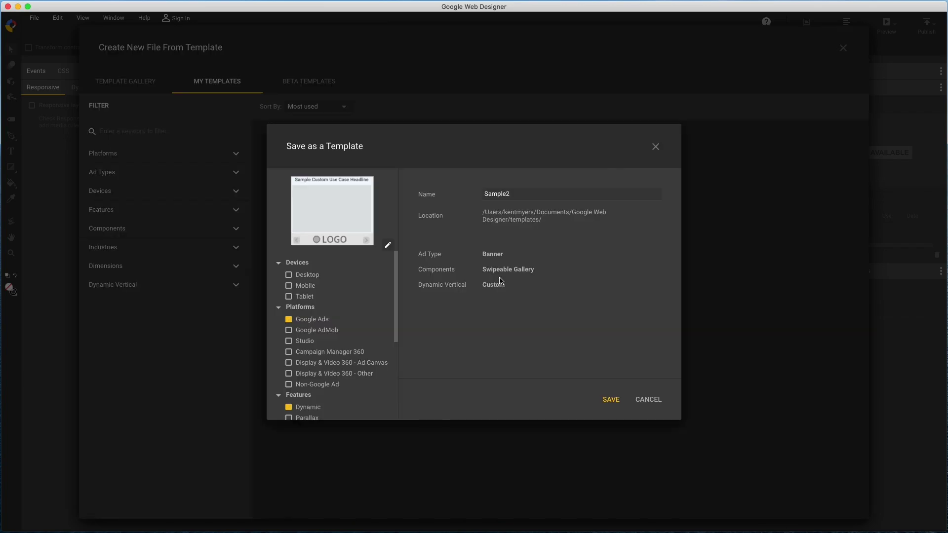
scroll(358, 301, "down", 5)
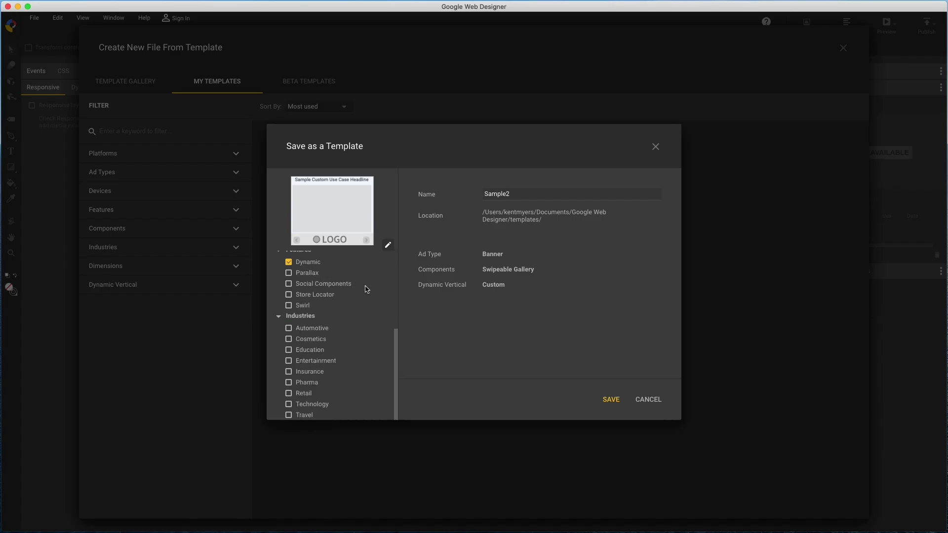
left_click(649, 401)
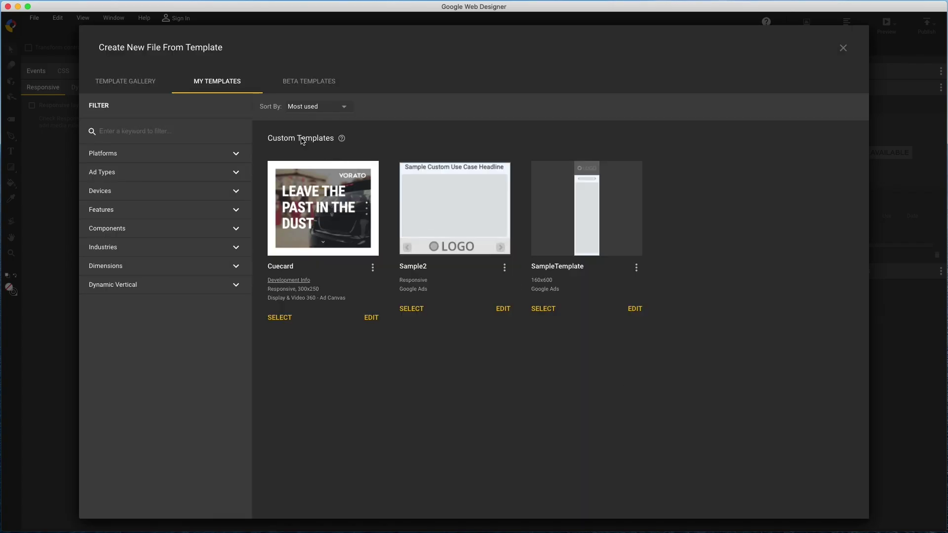
- Return to the built-in template gallery, keeping the sort order at Most used
left_click(133, 82)
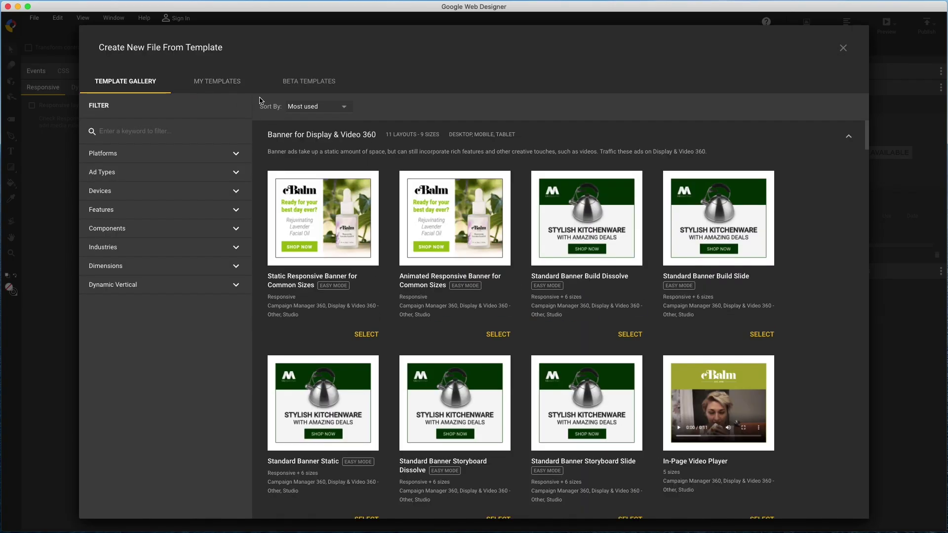
left_click(312, 106)
left_click(225, 108)
- Search templates for 'banner', after trying 'swirl' and 'map', and filter to Display & Video 360 - Other
left_click(141, 133)
type("swirl")
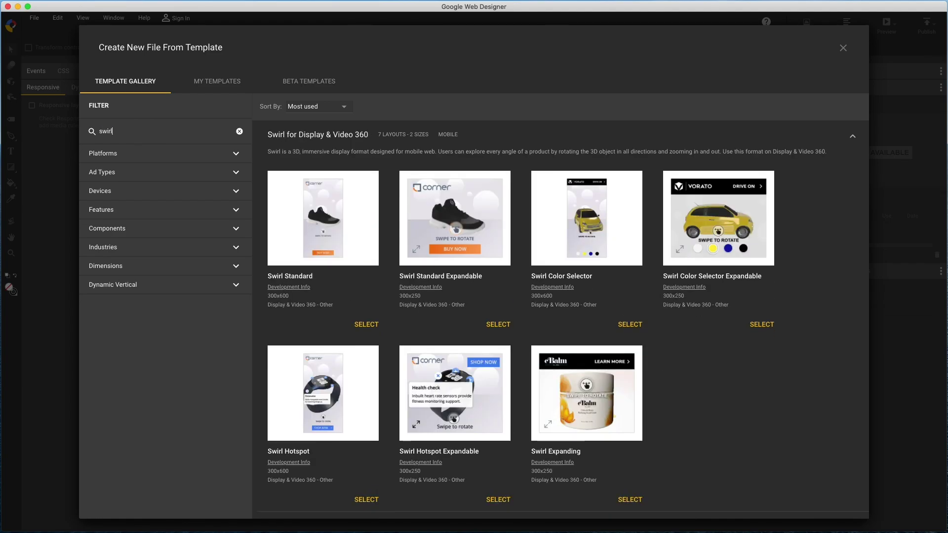
key("super+a")
type("map")
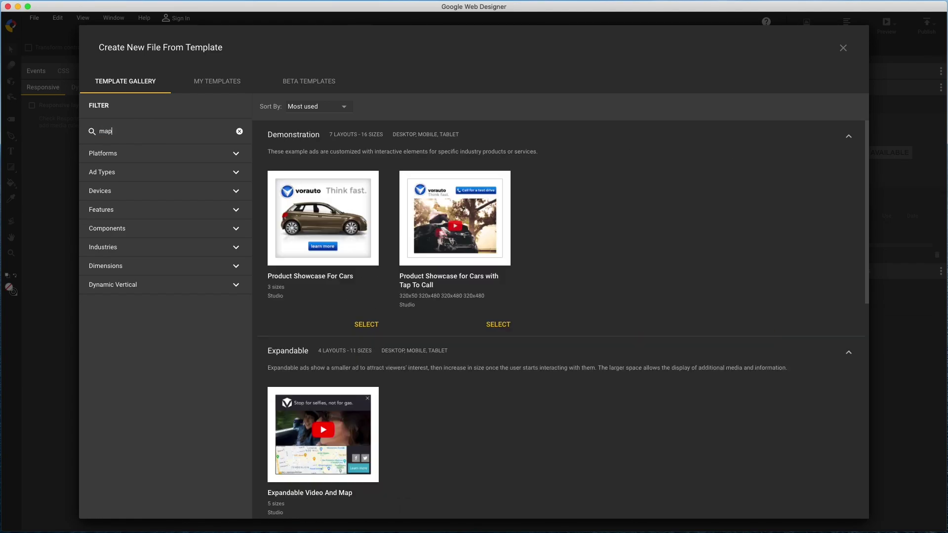
key("super+a")
type("ba")
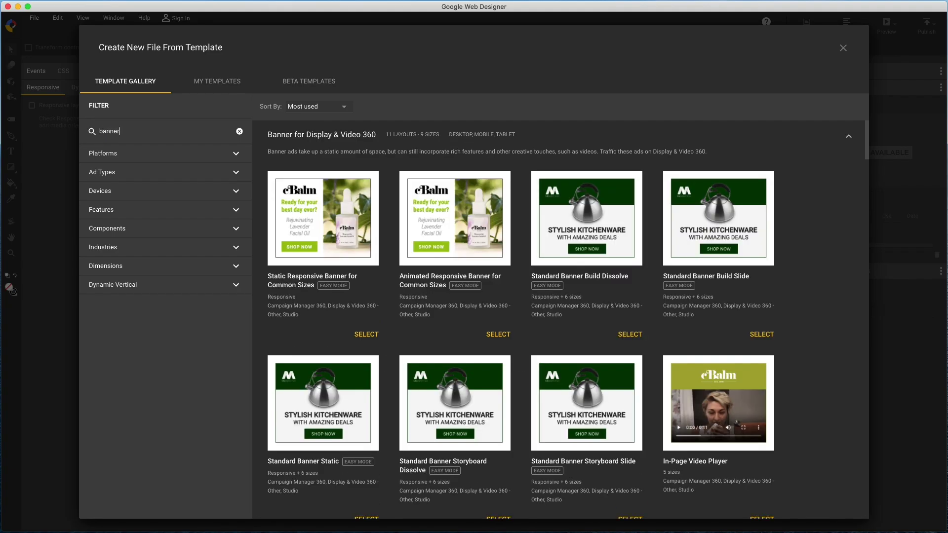
left_click(235, 154)
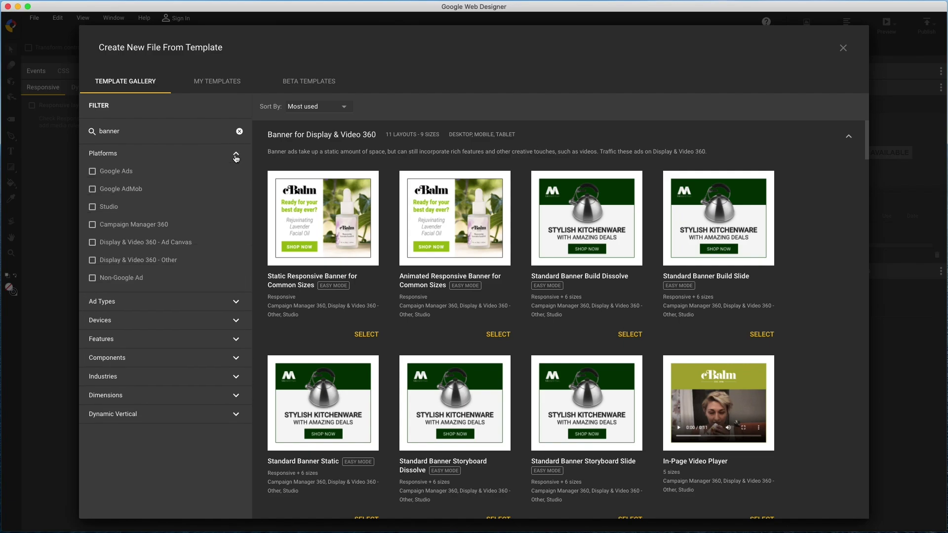
left_click(153, 261)
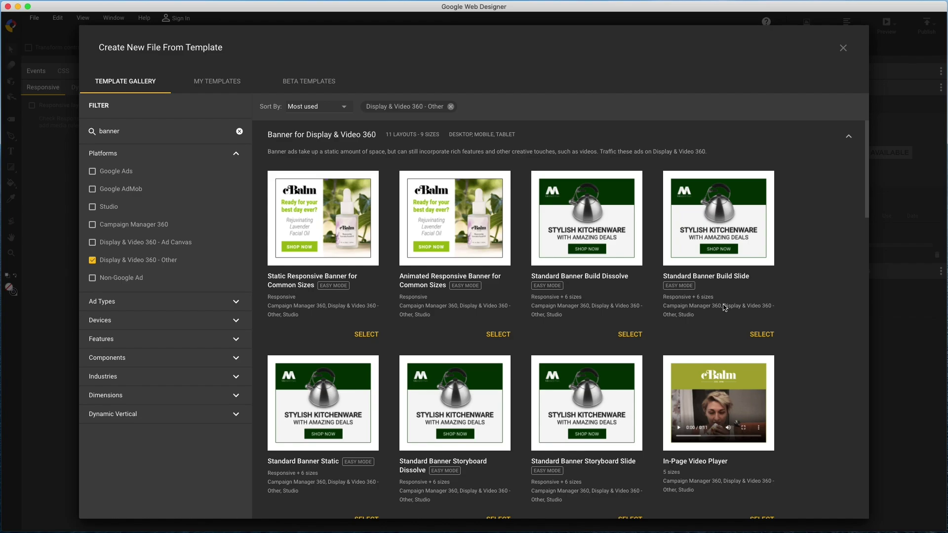
- Create an Easy mode file named 'demo' from the Standard Banner Build Slide template
left_click(760, 335)
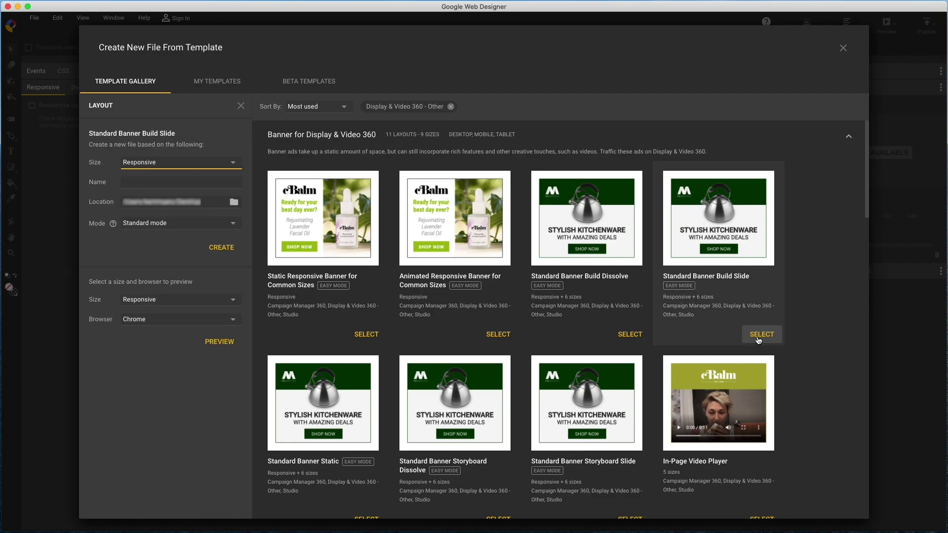
left_click(174, 189)
type("demo")
left_click(168, 223)
left_click(162, 241)
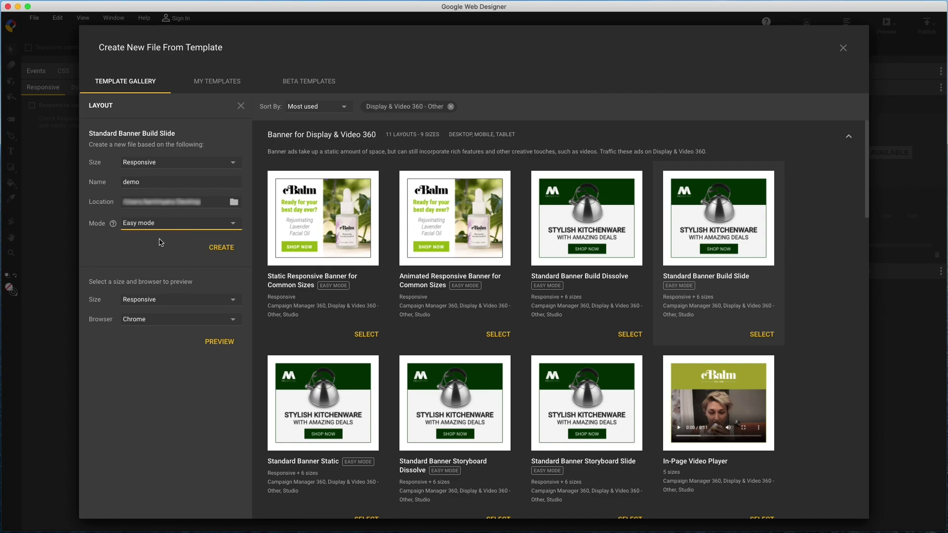
left_click(220, 342)
left_click(224, 255)
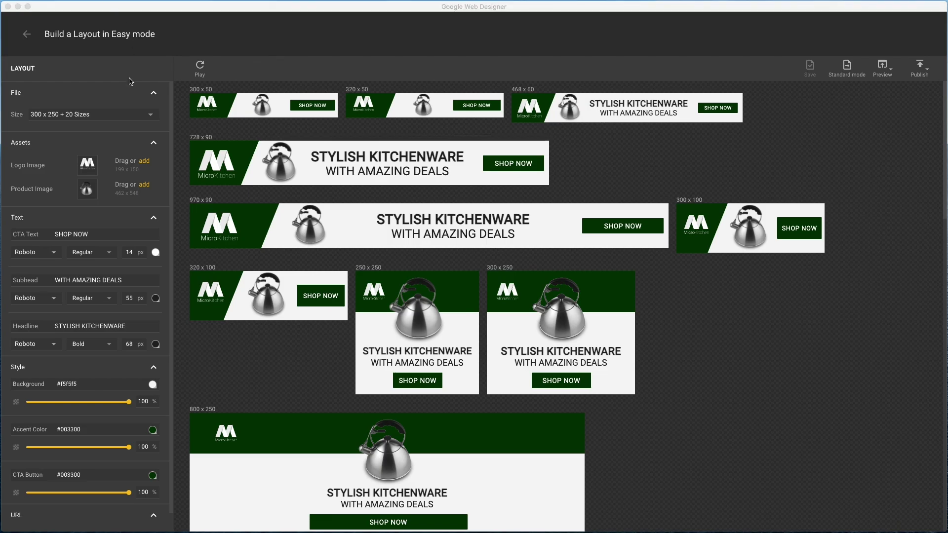
- Uncheck 300 x 1050 in the Size list, leaving 300 x 250 + 19 sizes
left_click(127, 118)
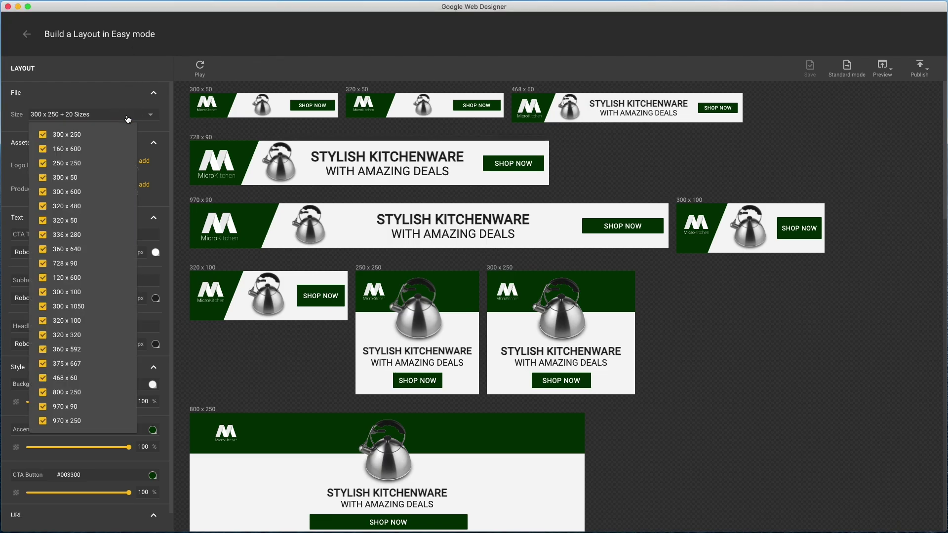
left_click(76, 302)
left_click(96, 95)
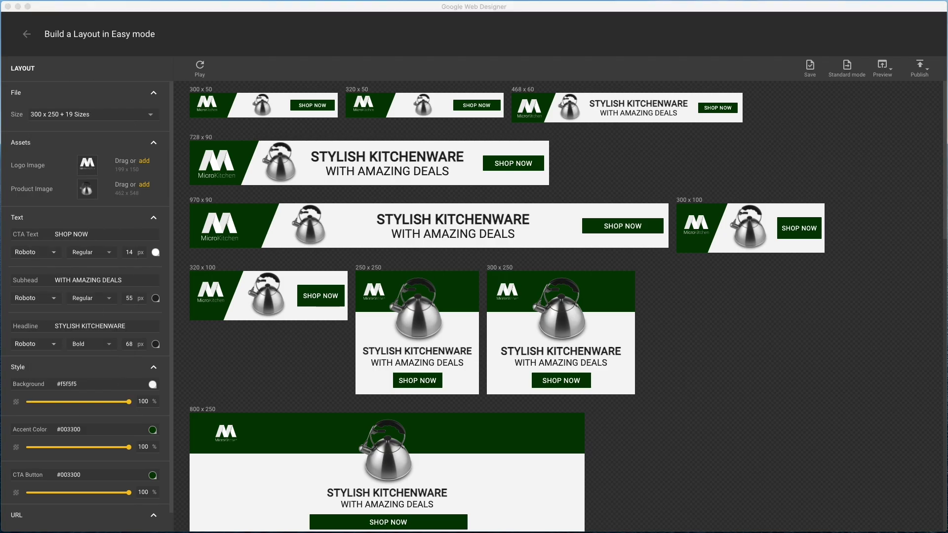
- Use WD-logo.svg as the logo image and a laptop screenshot as the product image
left_click_drag(96, 1, 87, 165)
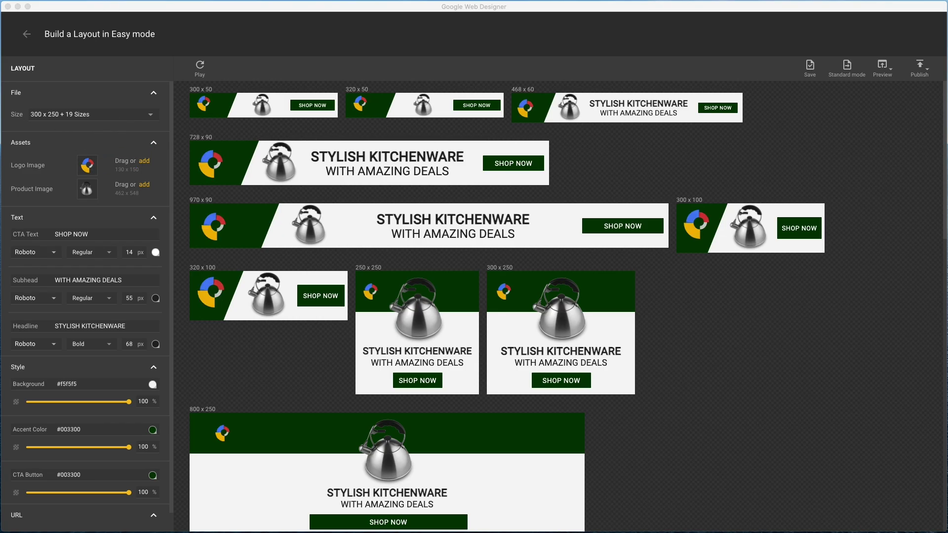
left_click_drag(101, 2, 89, 193)
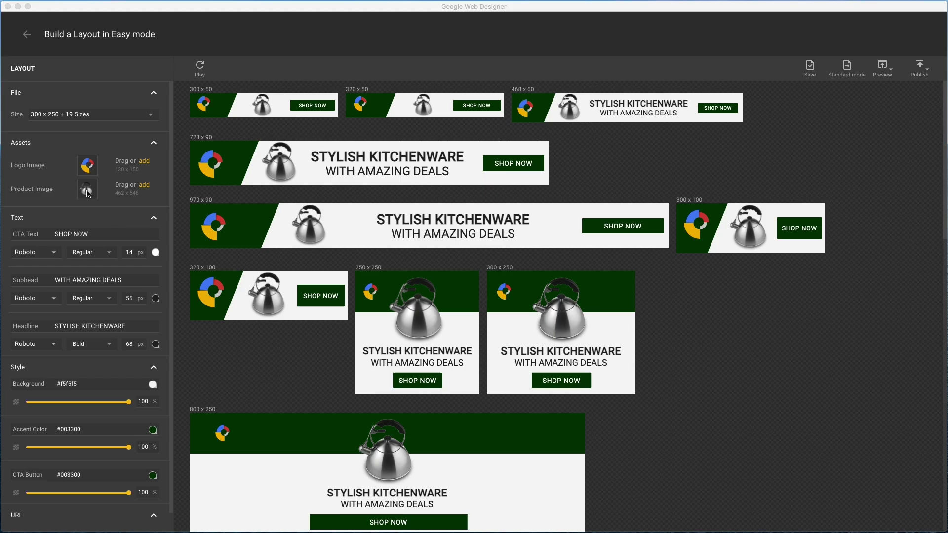
- Change the call-to-action text from SHOP NOW to 'Download GWD'
left_click(96, 234)
key("super+a")
type("Download GWD")
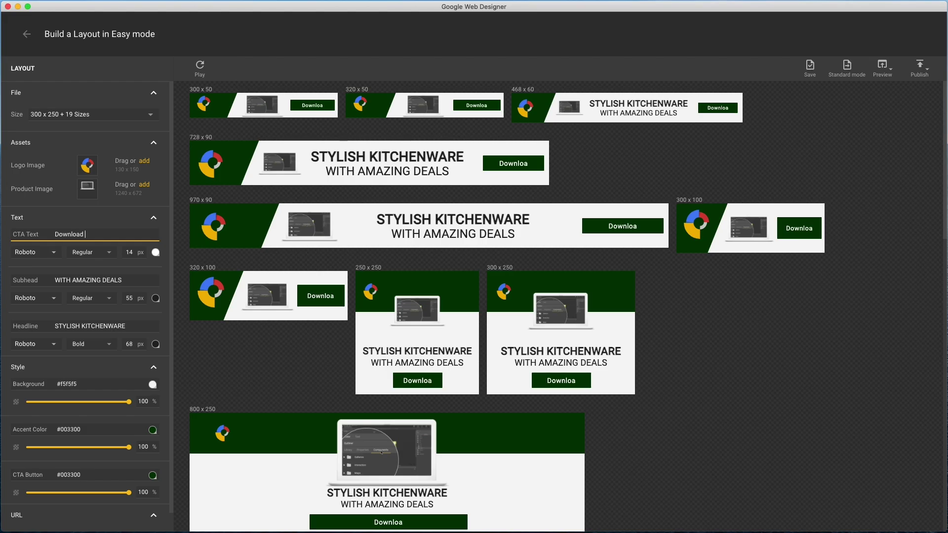
left_click(105, 217)
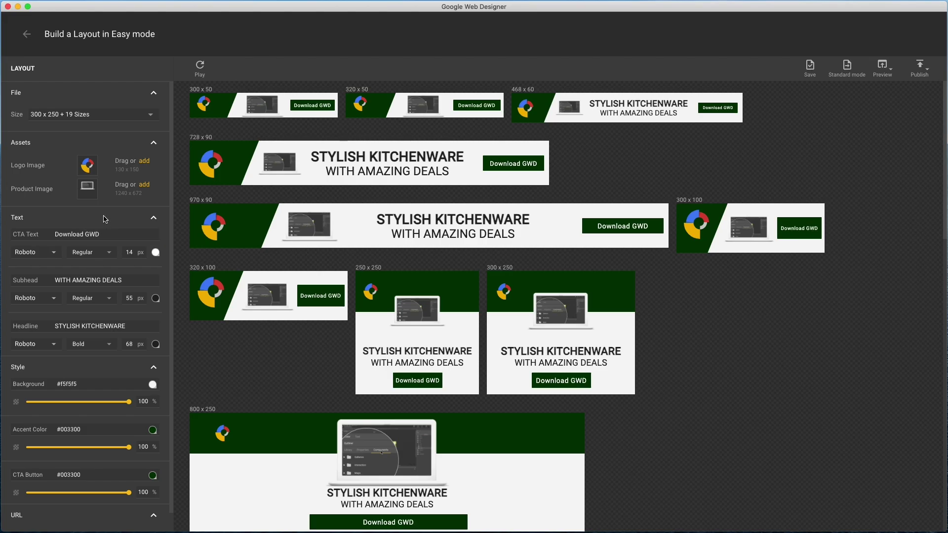
- Set the button text size to 14 px and retype the headline as 'Google Web Designer'
left_click(129, 252)
type("10")
key("BackSpace")
key("BackSpace")
type("8")
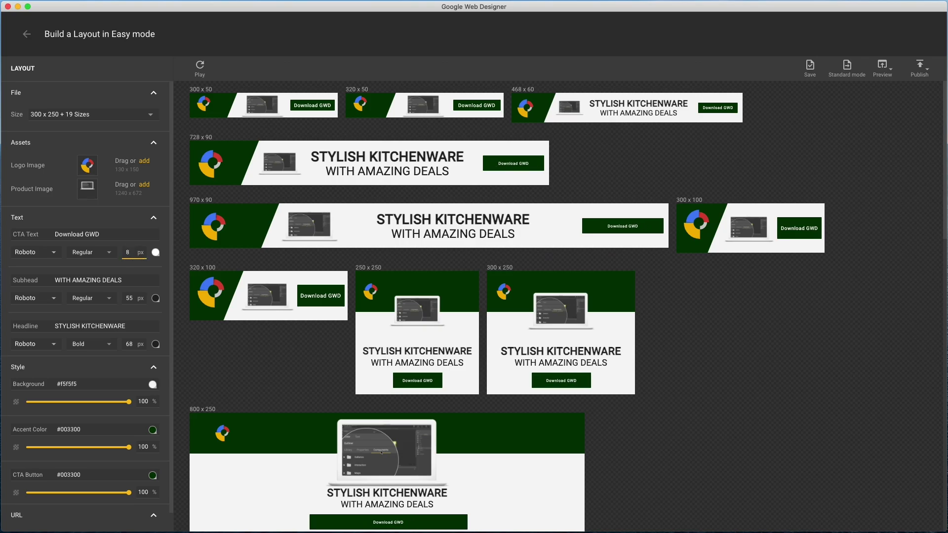
mouse_move(505, 179)
mouse_move(483, 117)
left_click(127, 252)
left_click_drag(128, 251, 142, 247)
type("14")
key("Return")
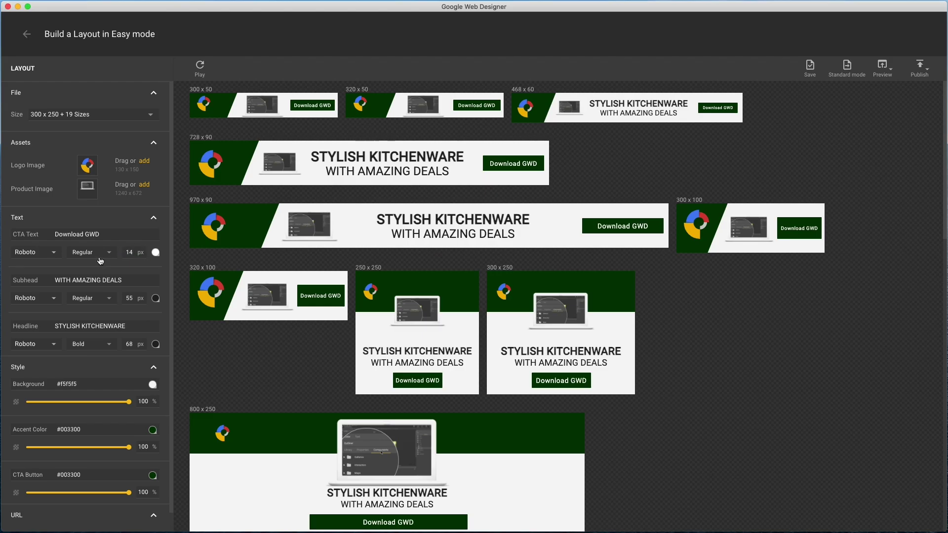
triple_click(134, 326)
type("Goog")
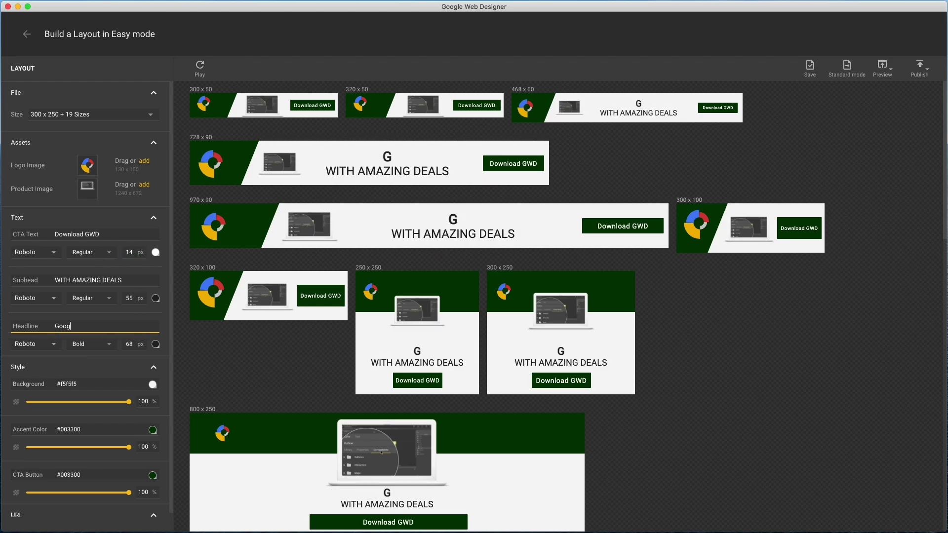
type("le Web D")
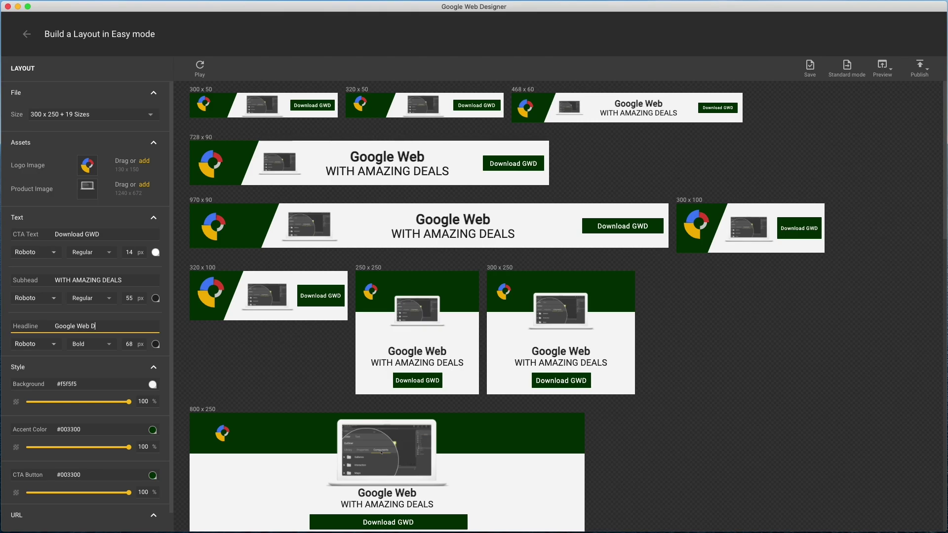
type("esigner")
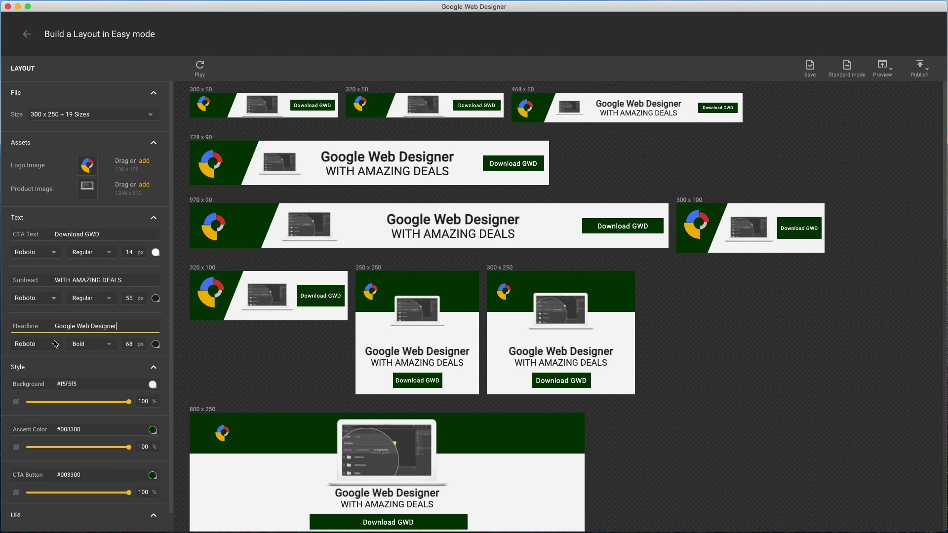
- Add Montserrat through More fonts and set the headlines to Montserrat Bold
left_click(55, 344)
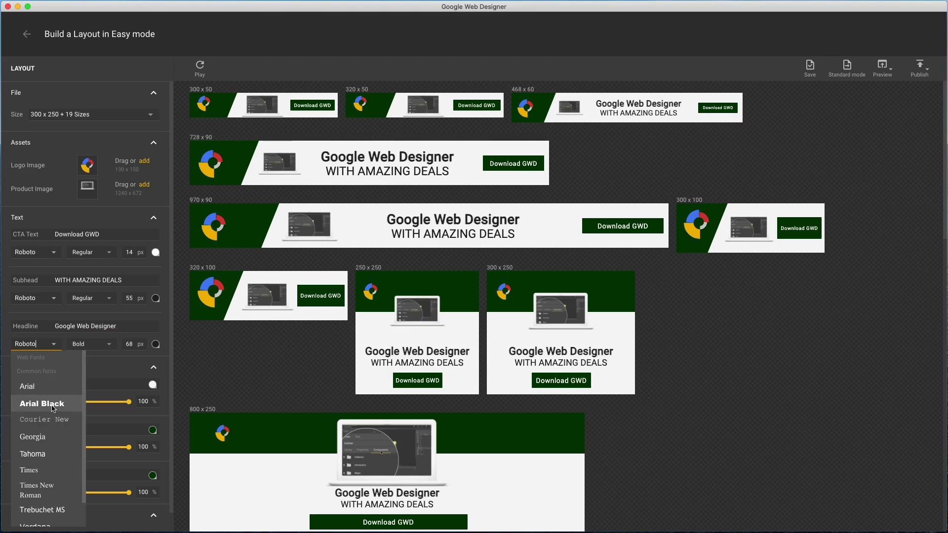
scroll(52, 410, "down", 2)
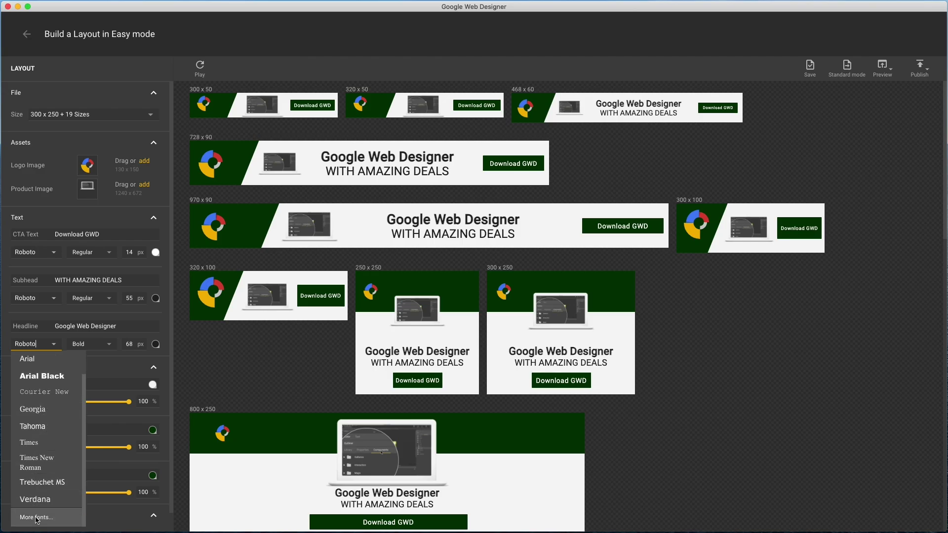
left_click(36, 518)
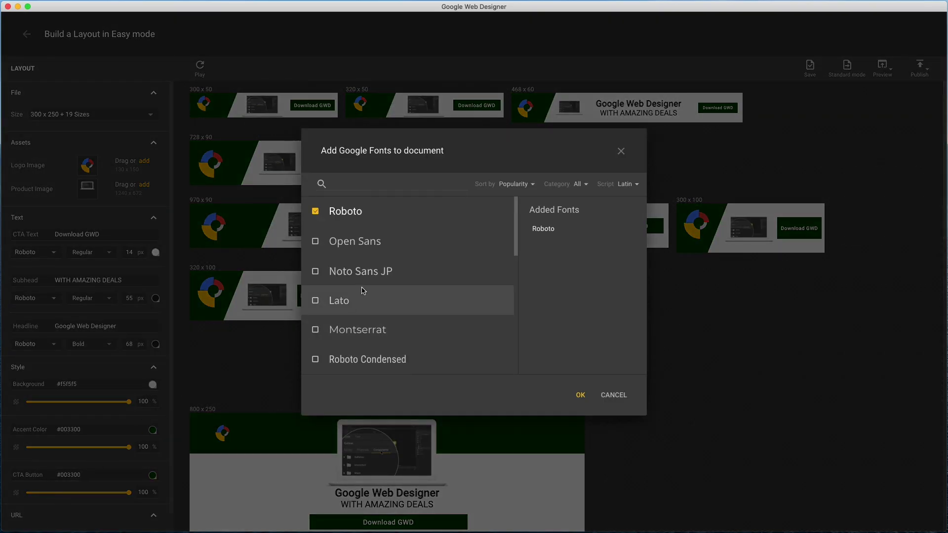
left_click(368, 331)
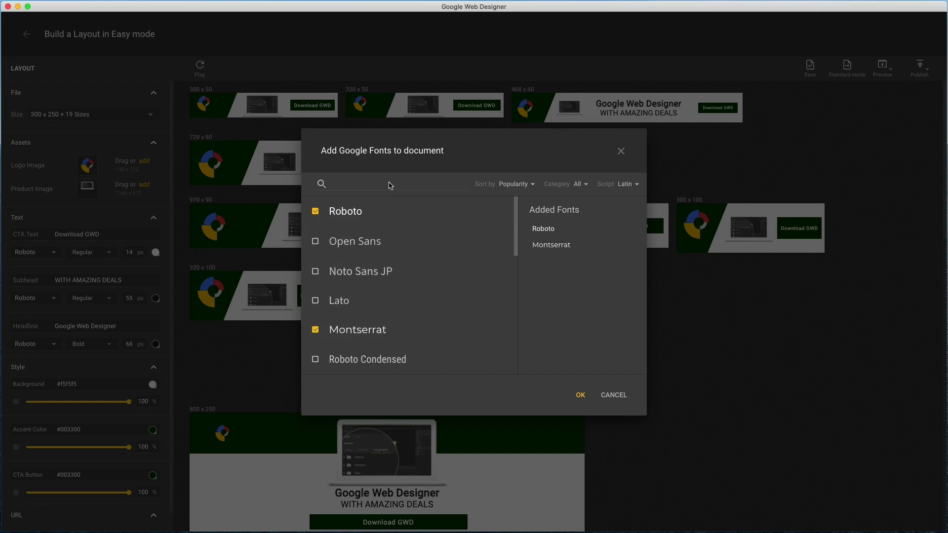
left_click(390, 185)
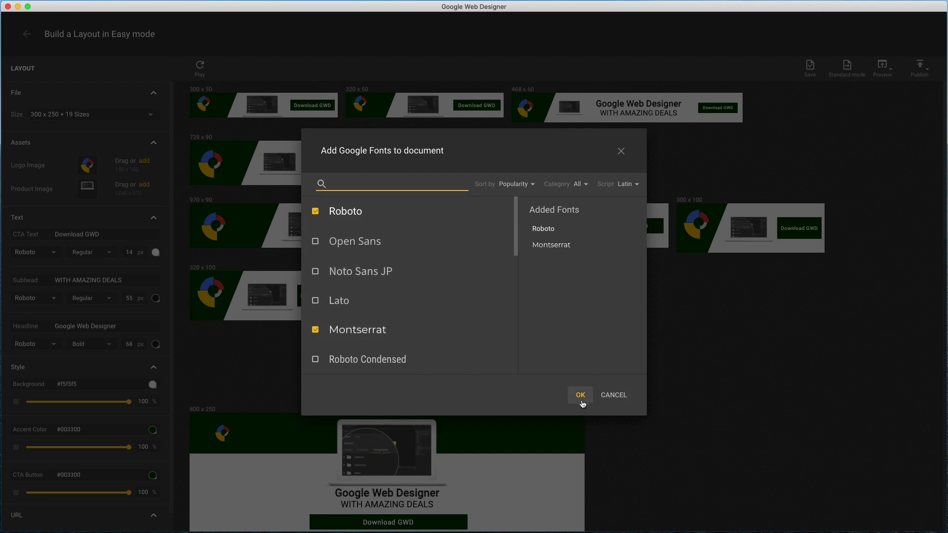
left_click(582, 402)
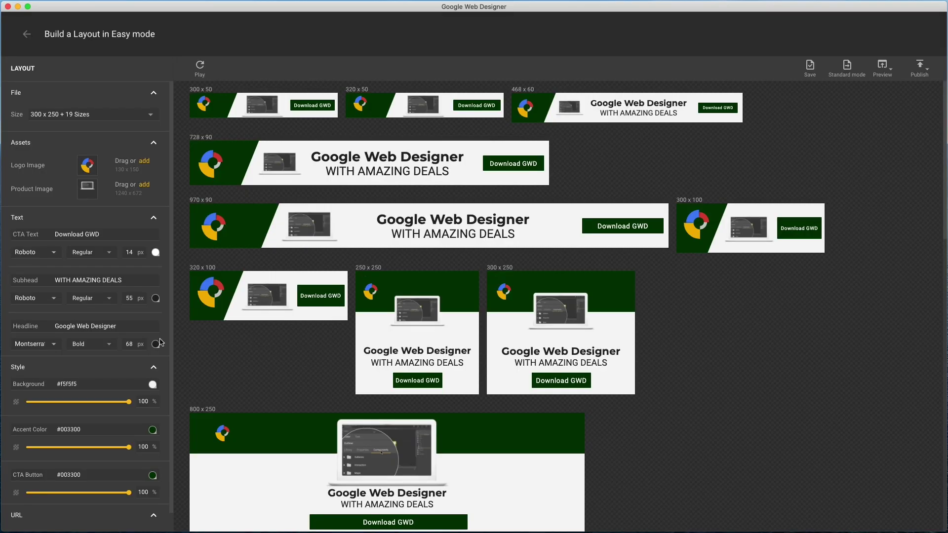
left_click(109, 345)
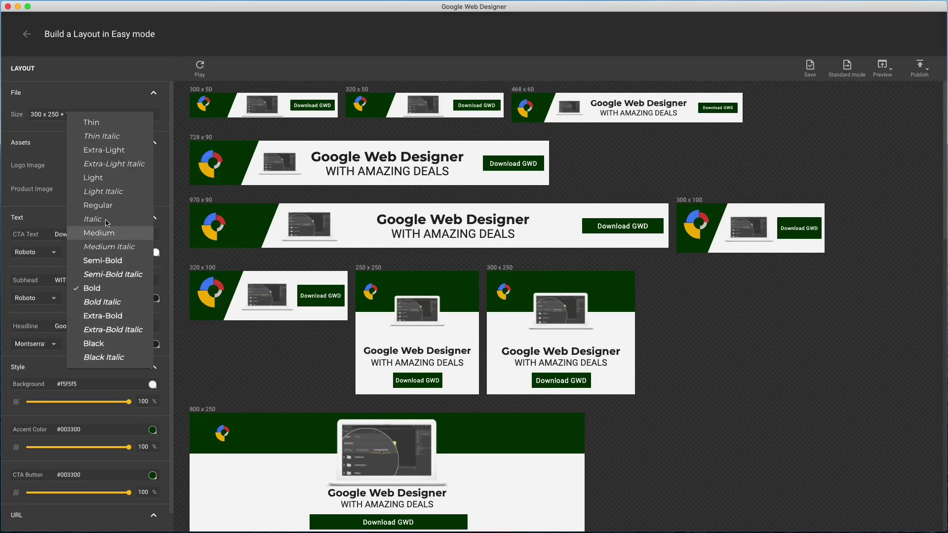
left_click(201, 345)
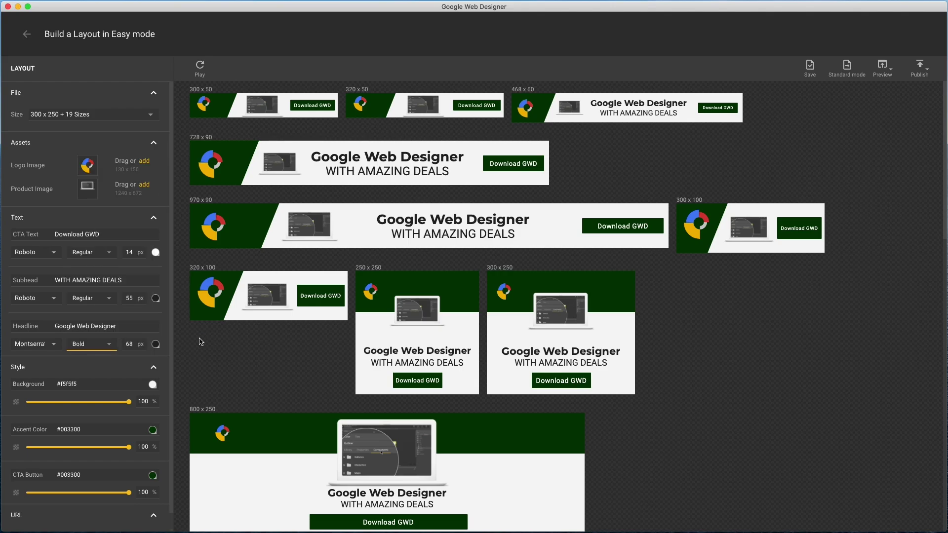
- Change the headline colour to dark grey hex 56585c
left_click(156, 345)
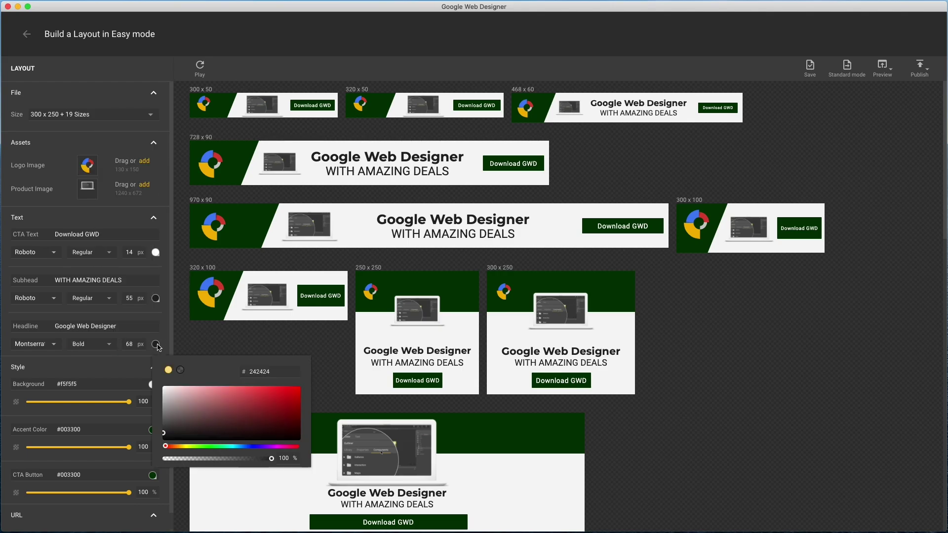
left_click(290, 394)
left_click(220, 392)
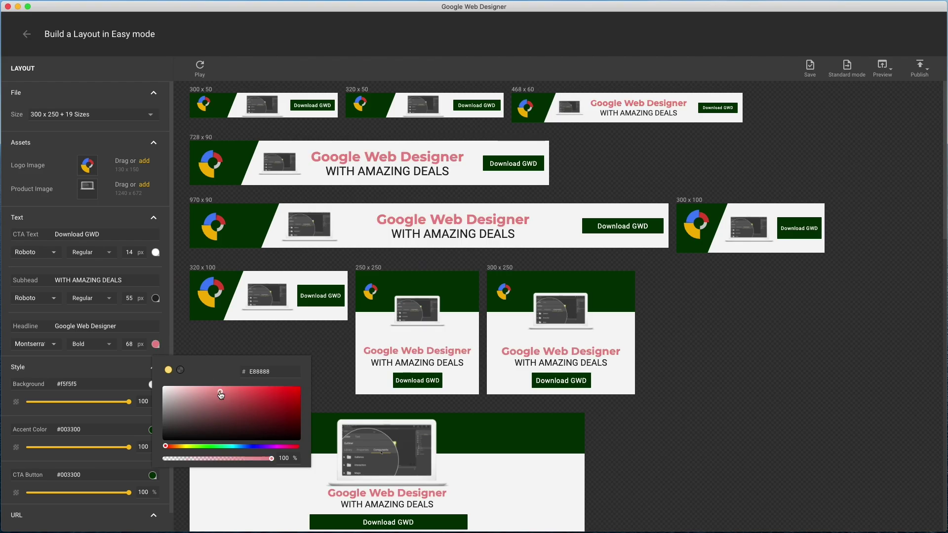
left_click(271, 373)
left_click_drag(271, 373, 243, 374)
type("56585c")
key("Return")
left_click(209, 342)
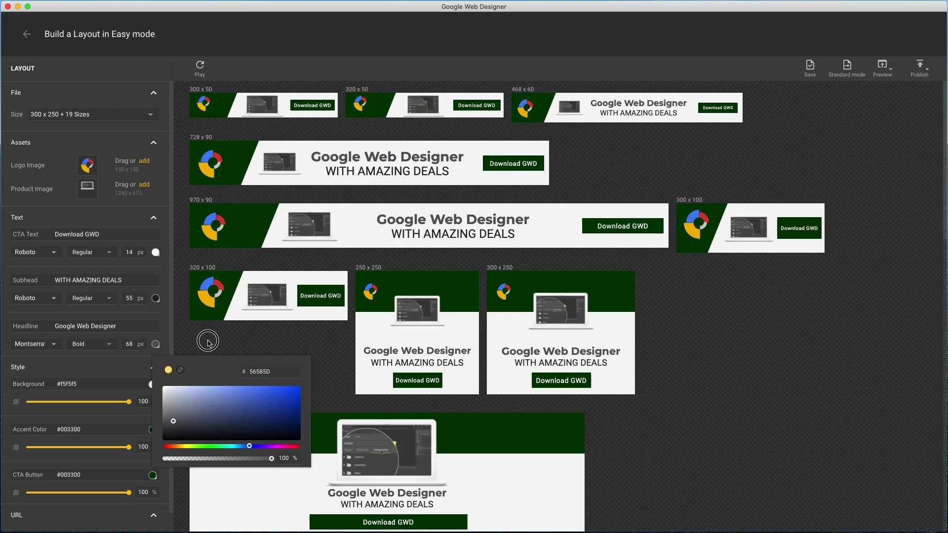
- Replace the subhead text with 'HTML5 Editor' and colour it hex 56585c
triple_click(133, 282)
type("HTML")
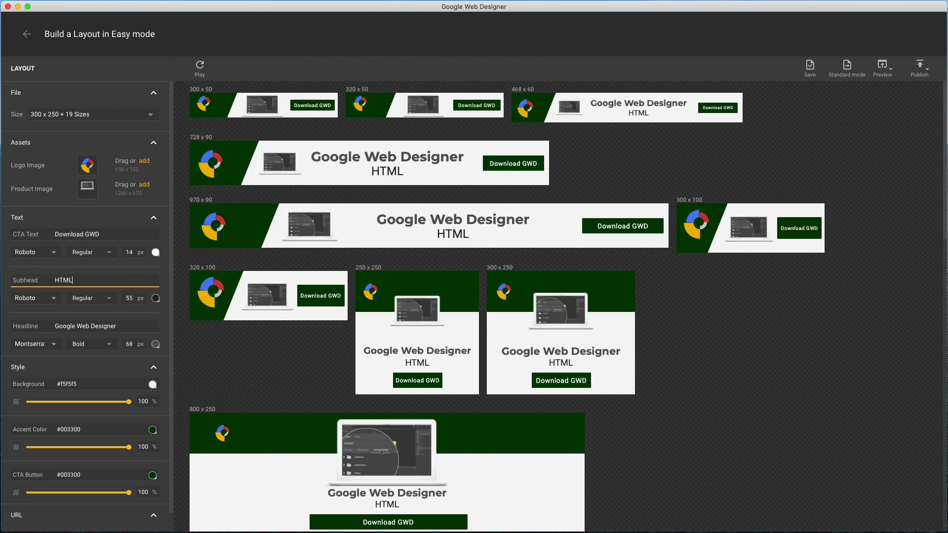
type("5 Editor")
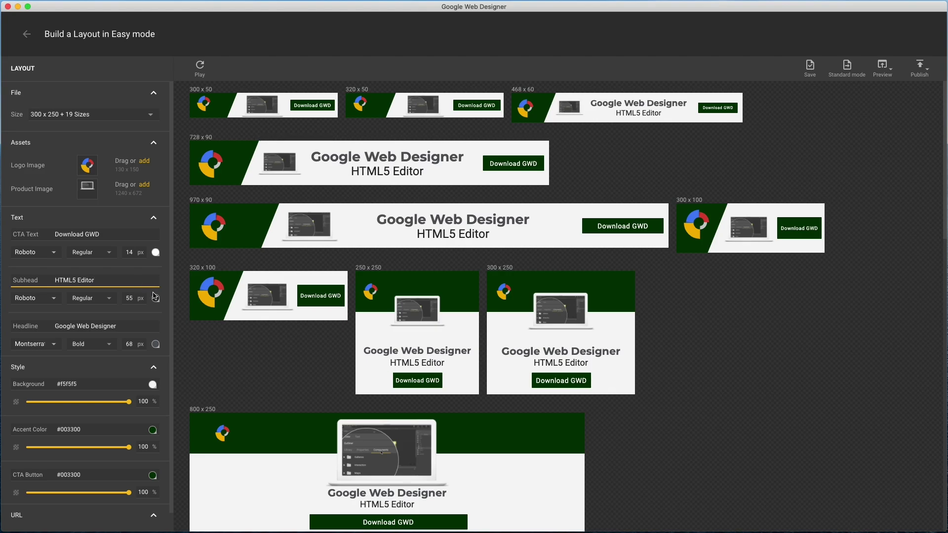
left_click(155, 298)
double_click(248, 327)
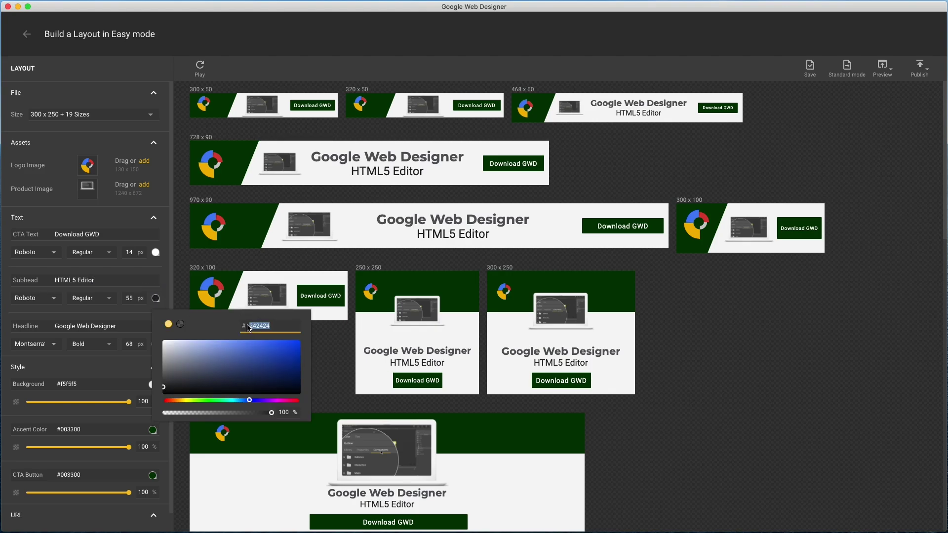
type("56585c")
key("Return")
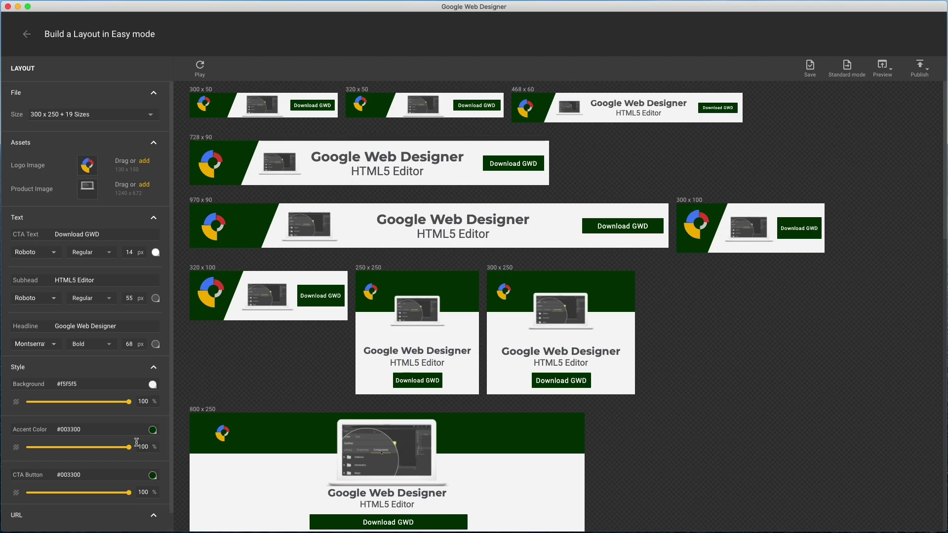
- Lower the accent opacity to 82% and make the banner background white
left_click_drag(129, 447, 149, 450)
left_click(79, 384)
type("white")
key("Return")
- Set the accent colour to light grey #e7e7e7 and the CTA button to blue #3d68e0
left_click(93, 429)
key("super+a")
type("#e7e7e7")
key("Return")
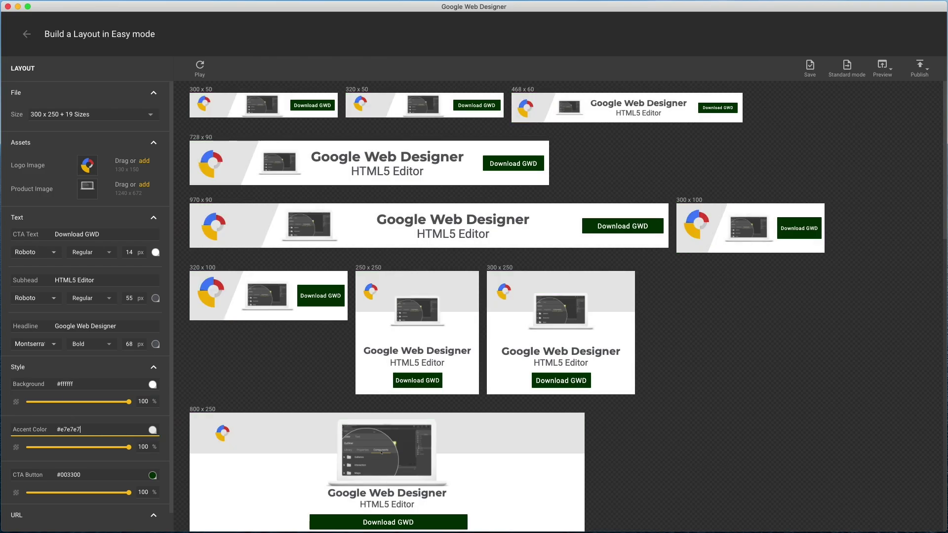
left_click(85, 475)
key("super+a")
type("#3d68e0")
key("Return")
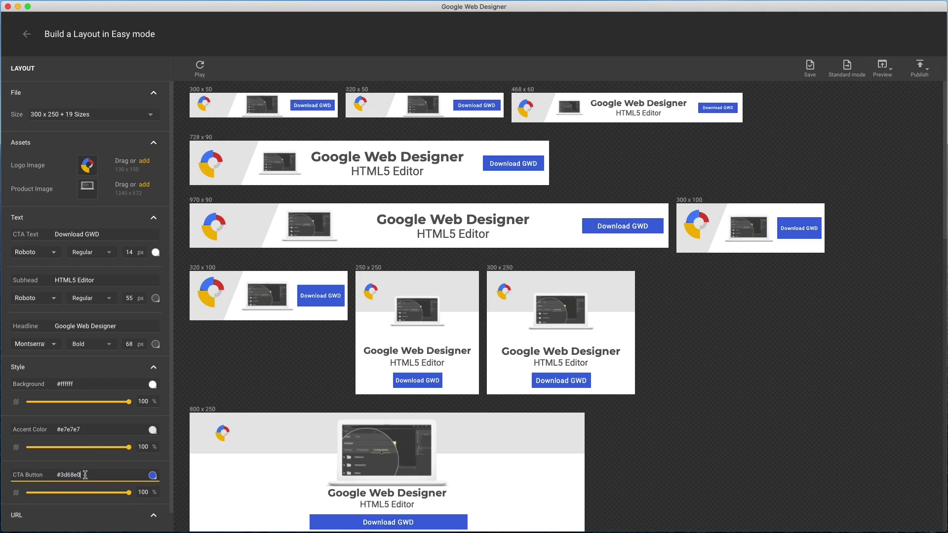
left_click(201, 364)
scroll(89, 379, "down", 1)
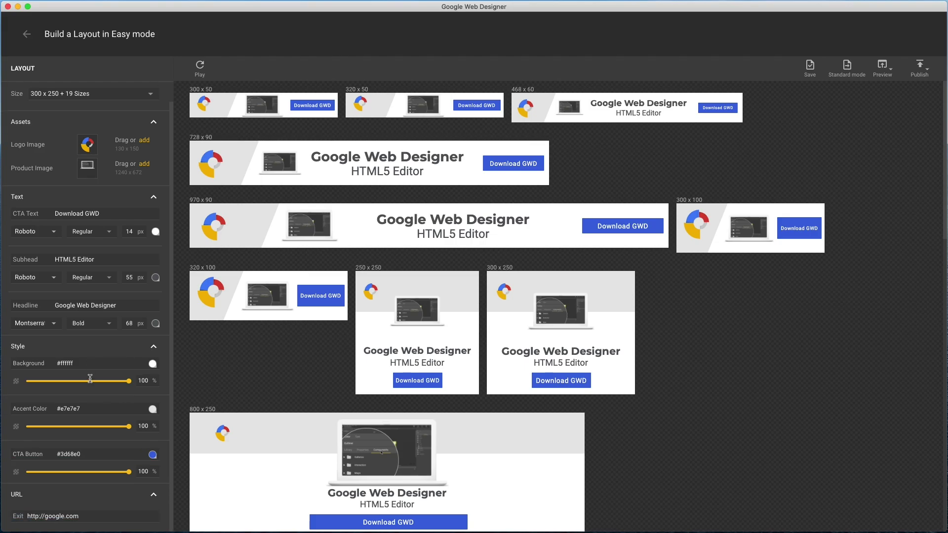
left_click(102, 518)
type("we")
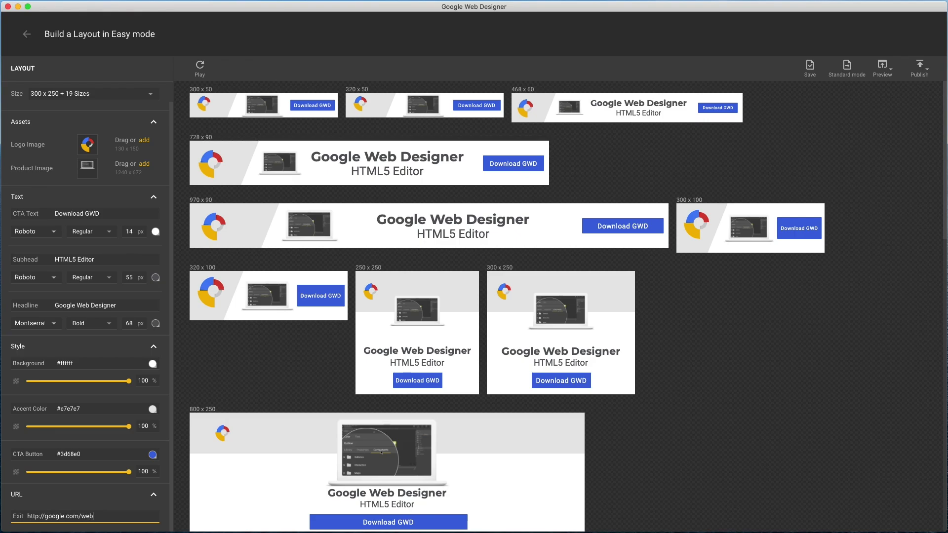
type("bdesigner")
key("Return")
- Select the 728x90 and 970x90 banners and copy the CTA Button's hex value
scroll(519, 319, "down", 10)
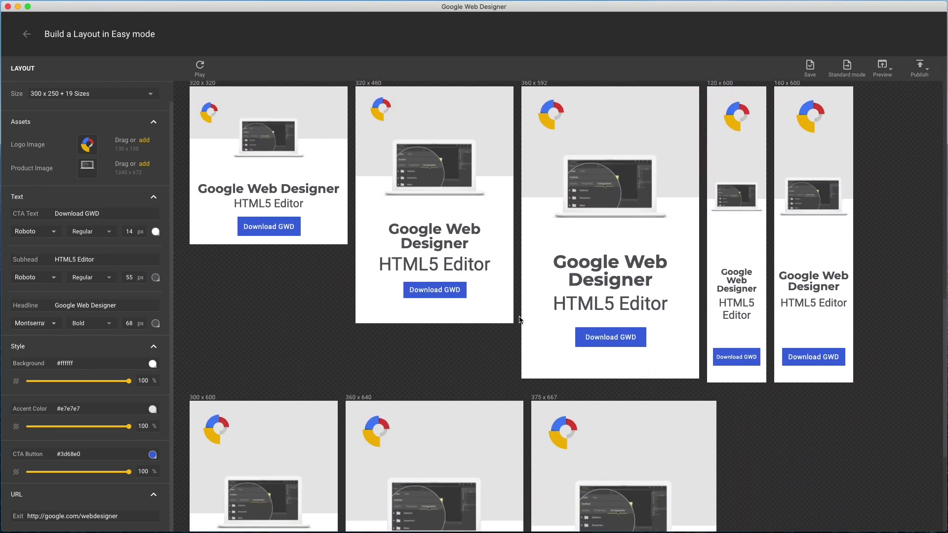
scroll(520, 320, "up", 10)
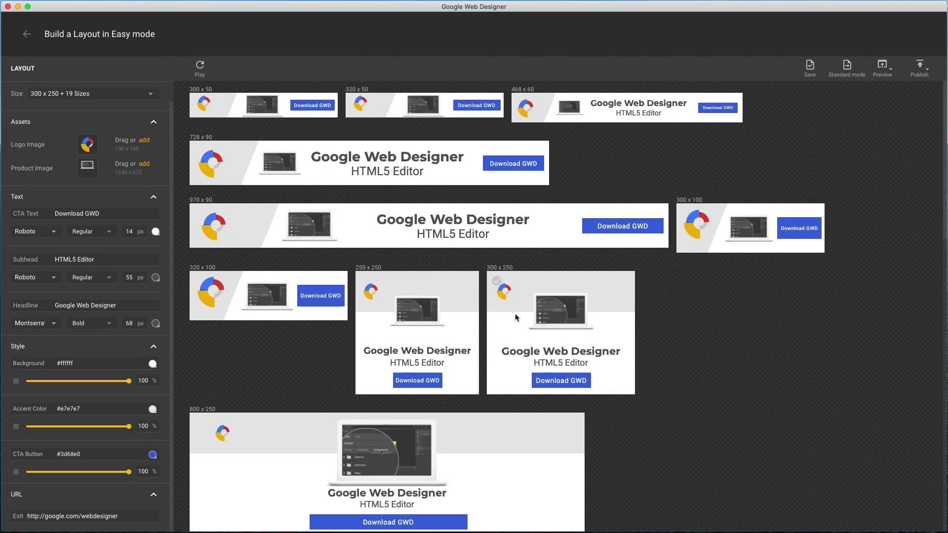
left_click(199, 152)
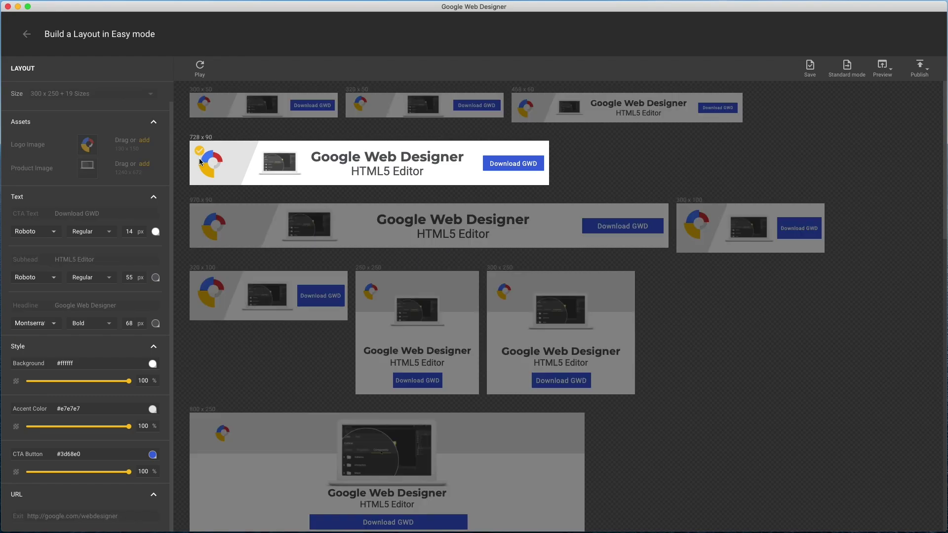
left_click(199, 216)
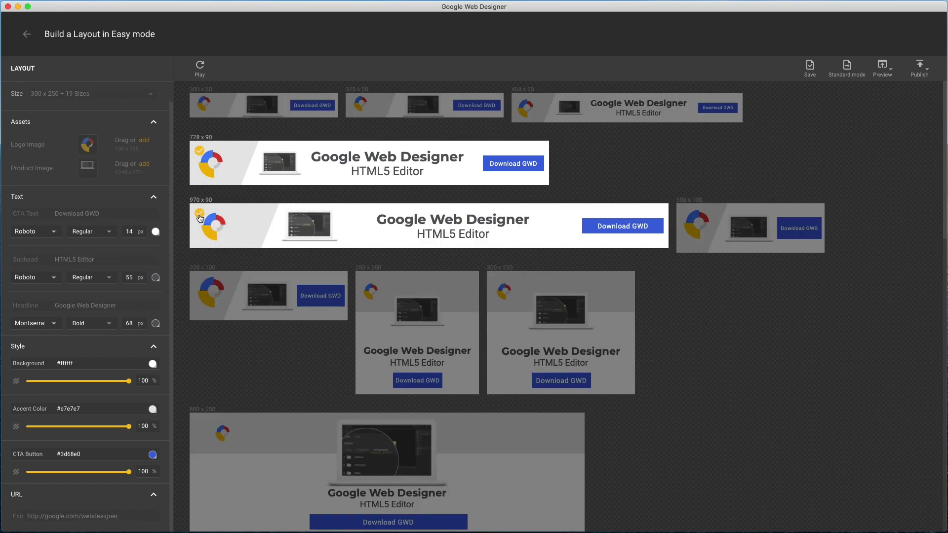
left_click(99, 456)
key("shift+Left")
key("shift+Left")
key("shift+Left")
key("shift+Left")
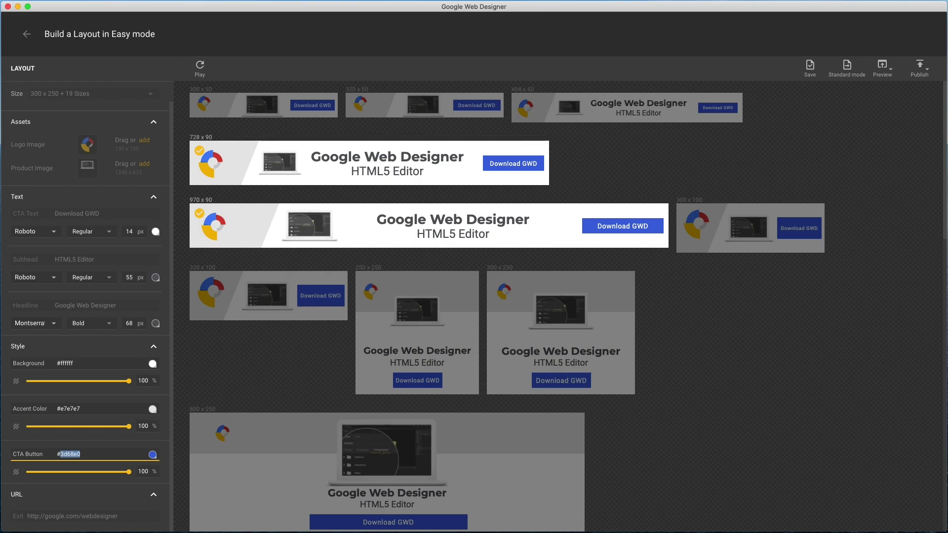
- Paste #3d68e0 as their headline colour, then deselect both banners
left_click(156, 324)
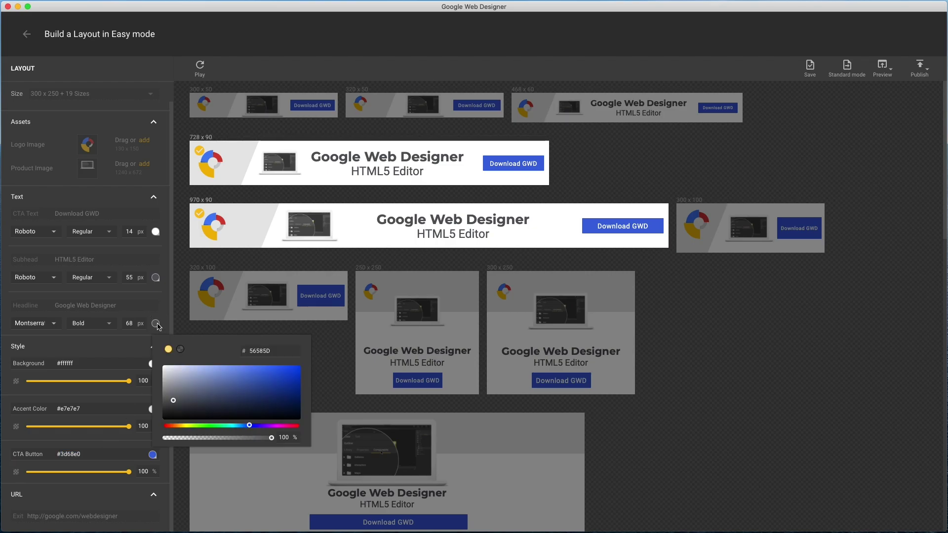
left_click(284, 352)
type("3d68e0")
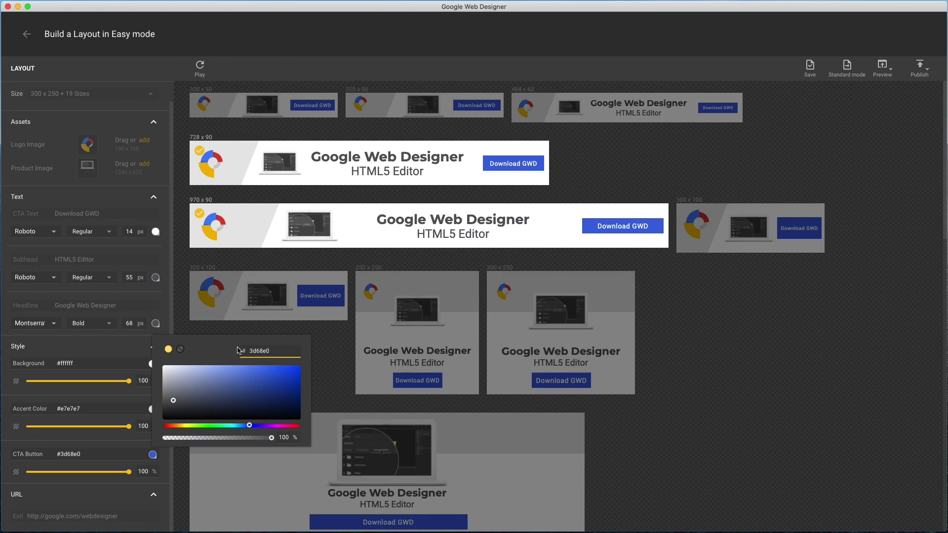
key("Return")
left_click(336, 355)
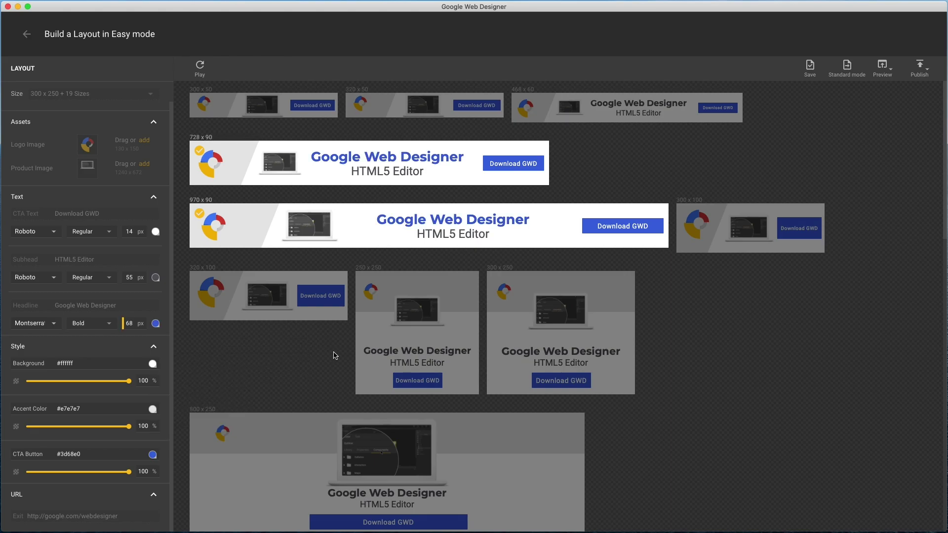
left_click(200, 214)
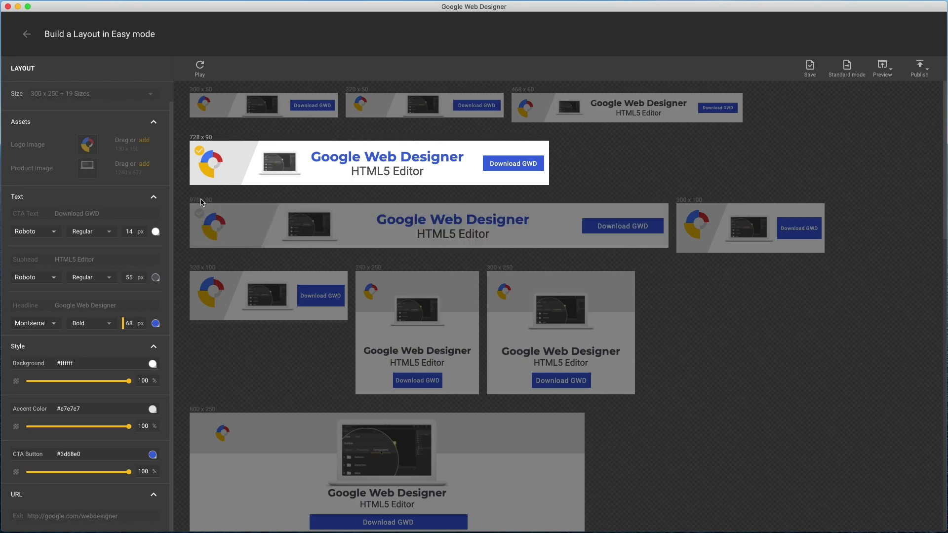
left_click(200, 150)
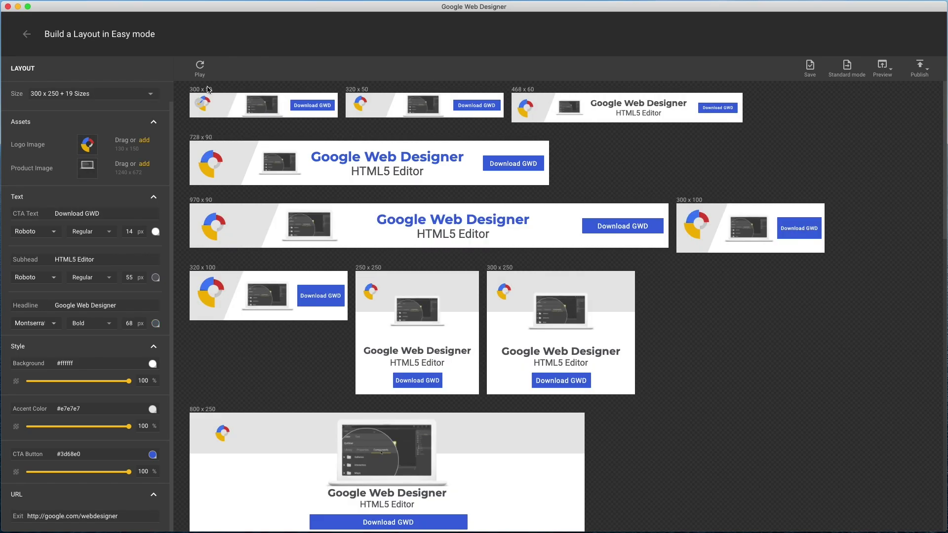
- Replay the banner animations, save the banner set, and review the Preview and Publish options
left_click(201, 67)
left_click(810, 68)
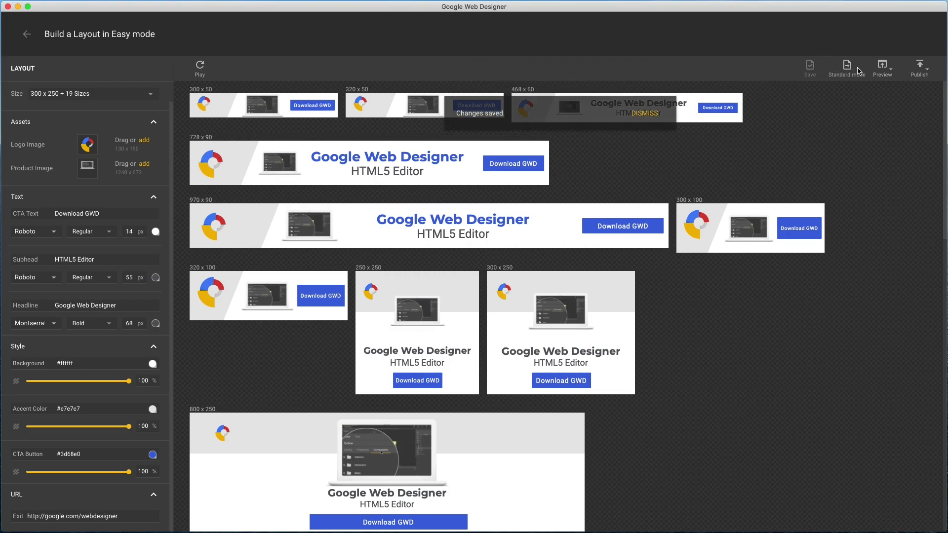
left_click(888, 70)
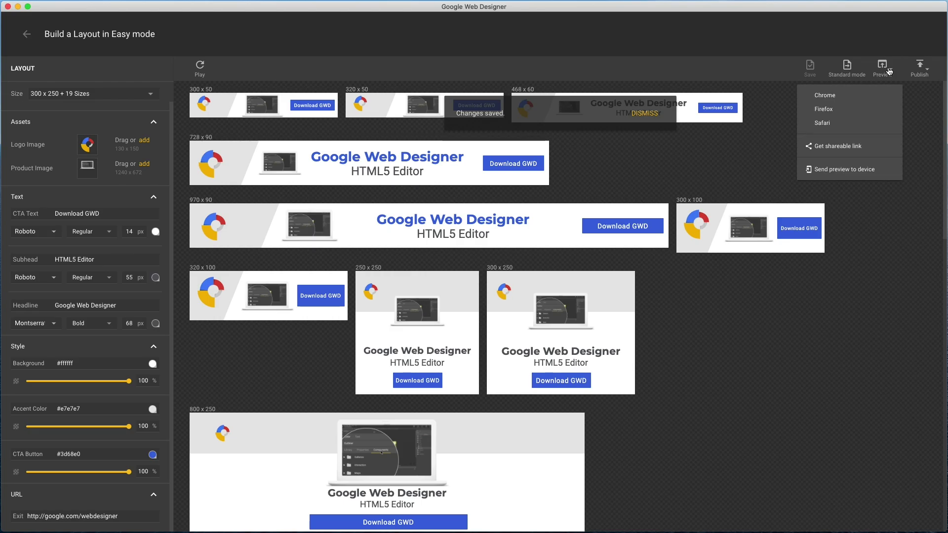
left_click(925, 73)
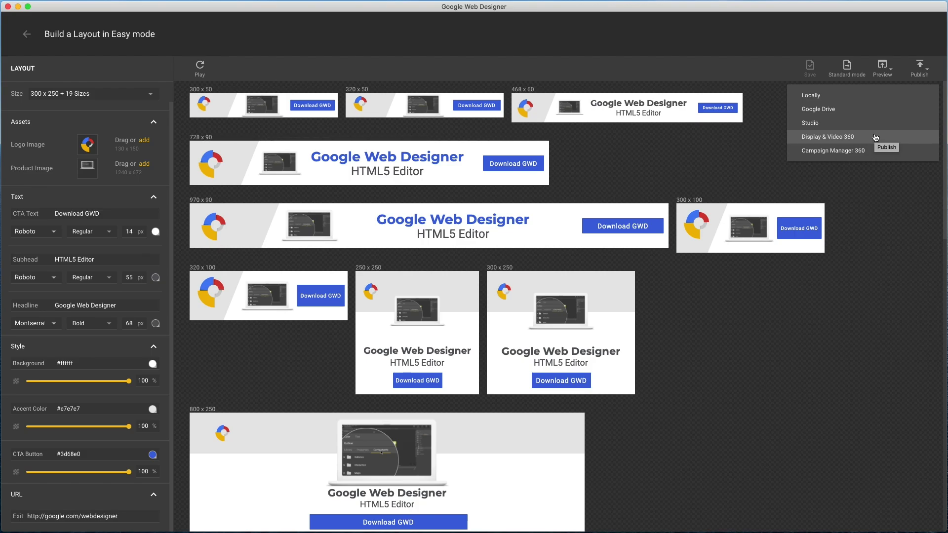
left_click(741, 145)
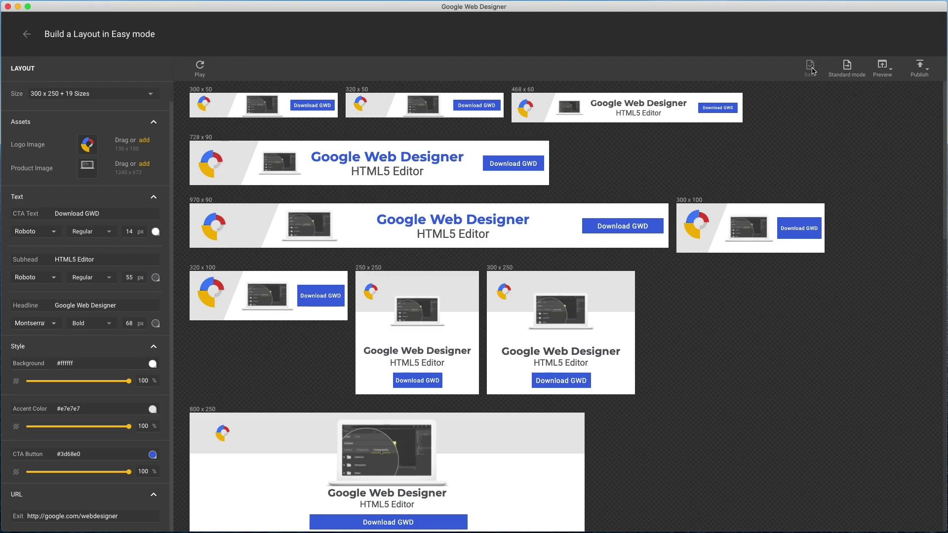
- Convert the banners to a Standard-mode document and save the copy as demo-standard.html
left_click(845, 67)
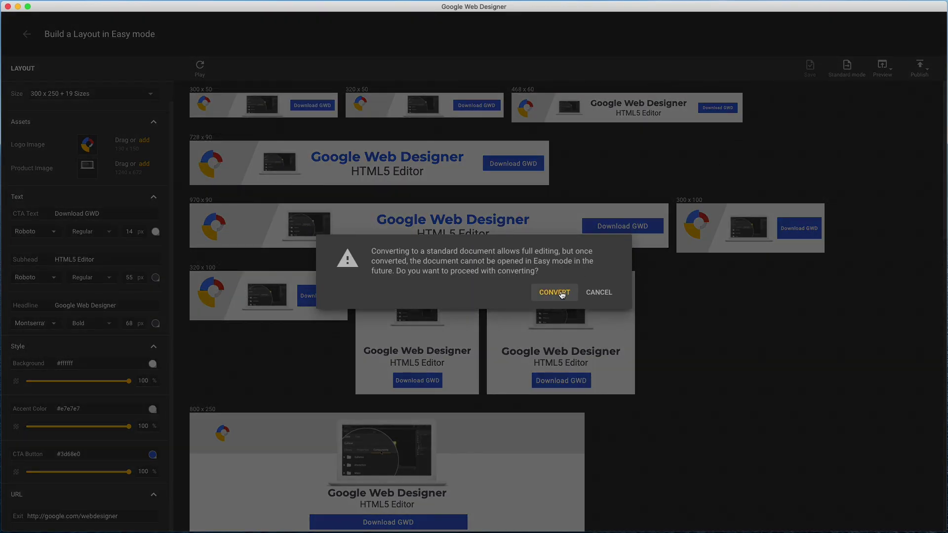
left_click(555, 292)
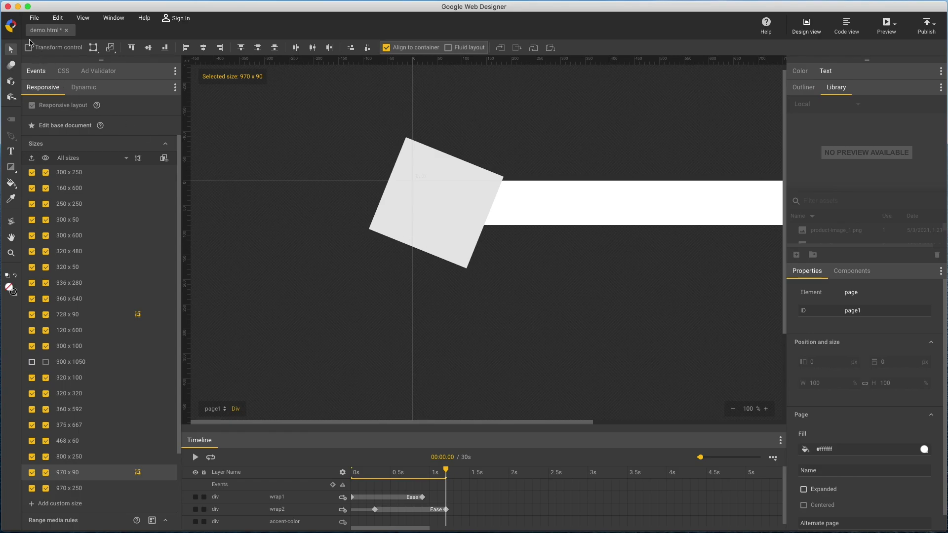
left_click(34, 18)
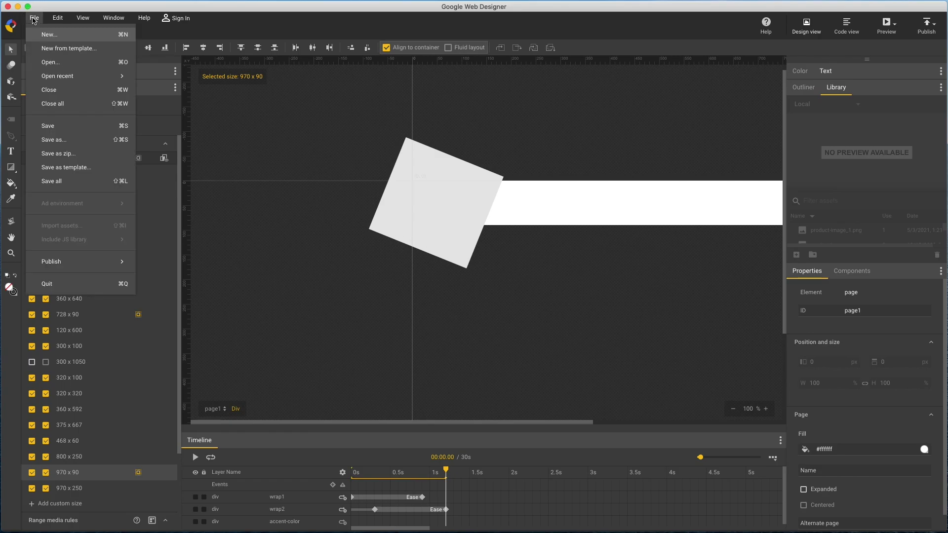
left_click(60, 140)
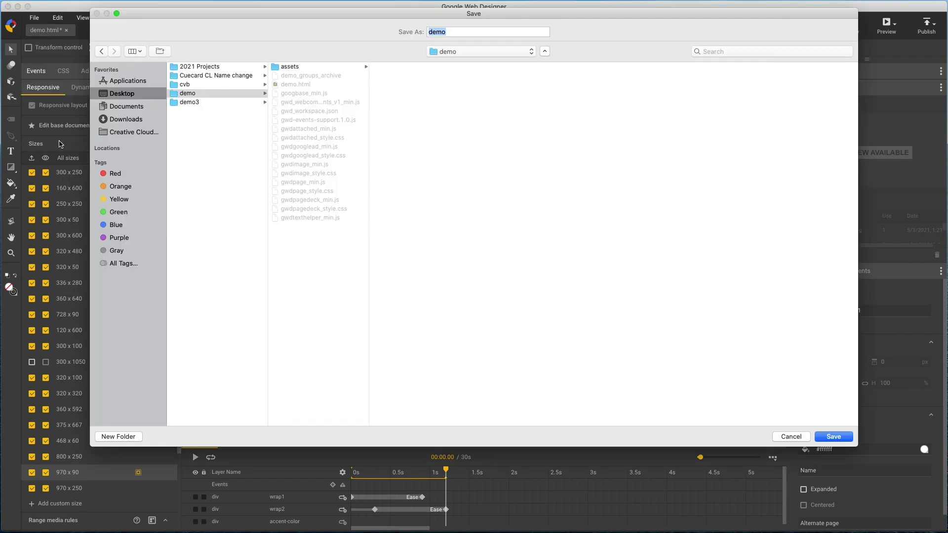
key("Right")
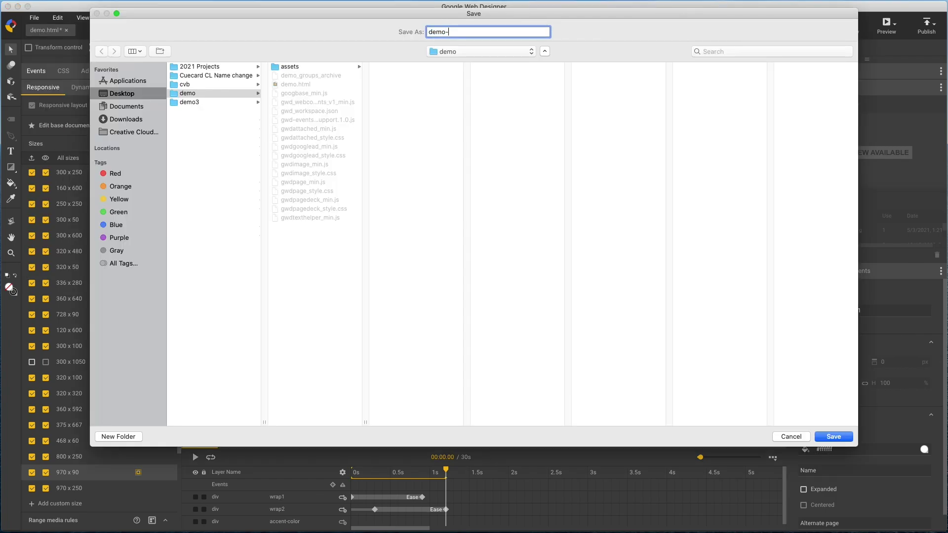
type("-standard")
key("Return")
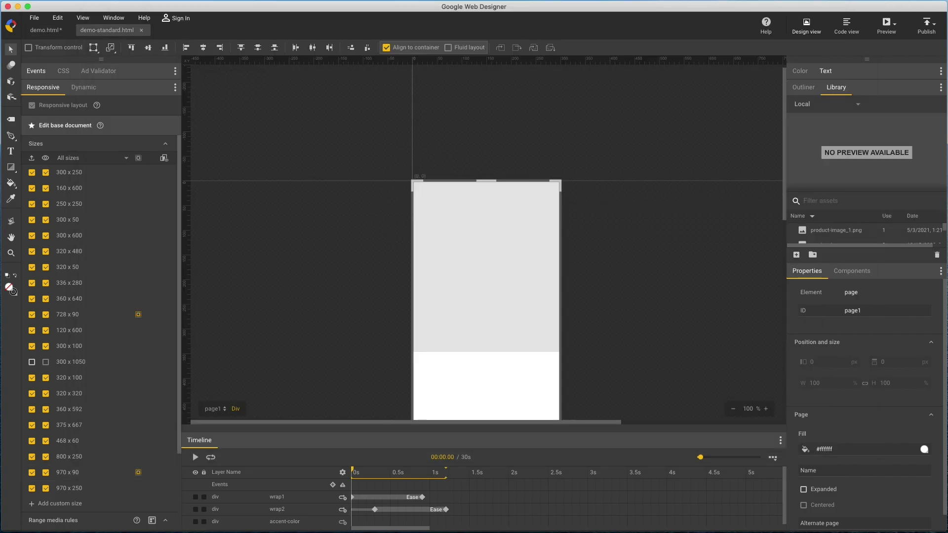
- Close demo-standard.html, close demo.html without saving, and reopen demo.html from recent files
left_click(141, 30)
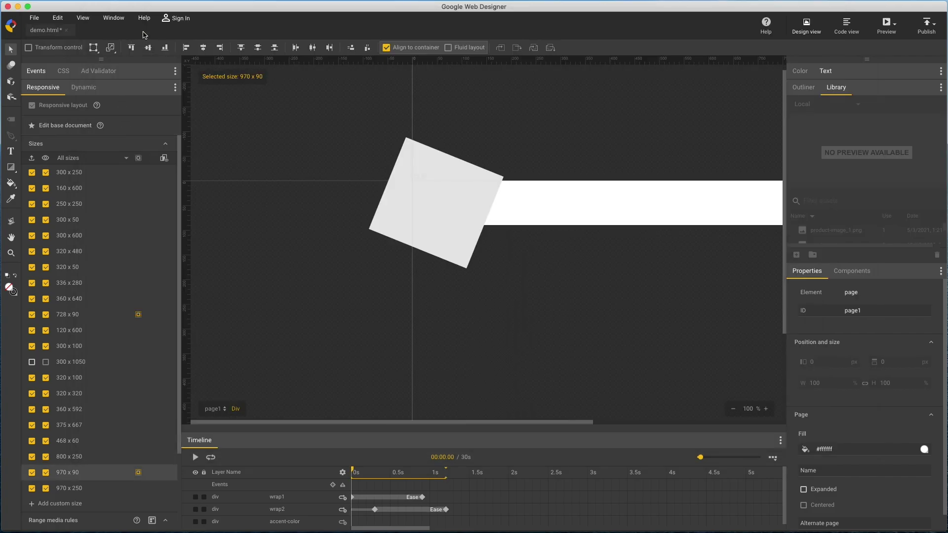
left_click(67, 31)
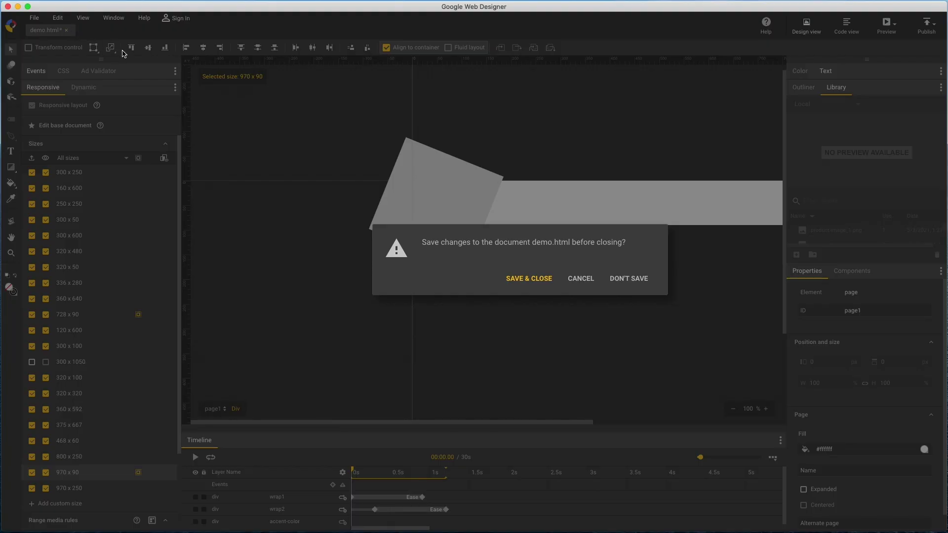
left_click(633, 285)
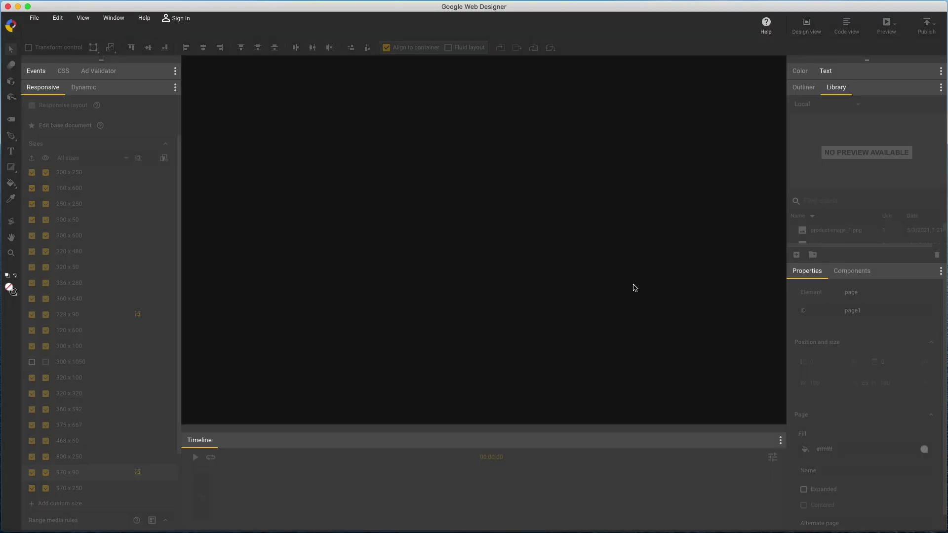
left_click(34, 19)
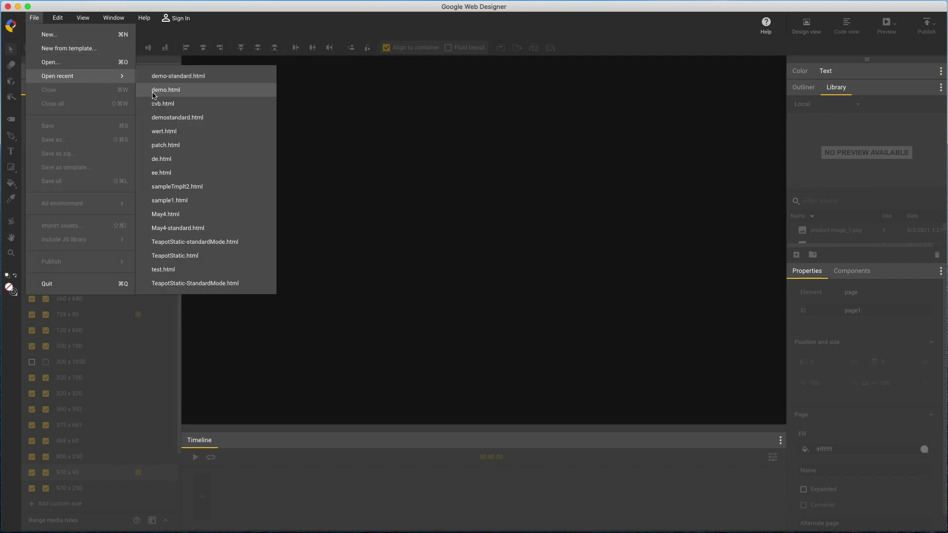
left_click(167, 98)
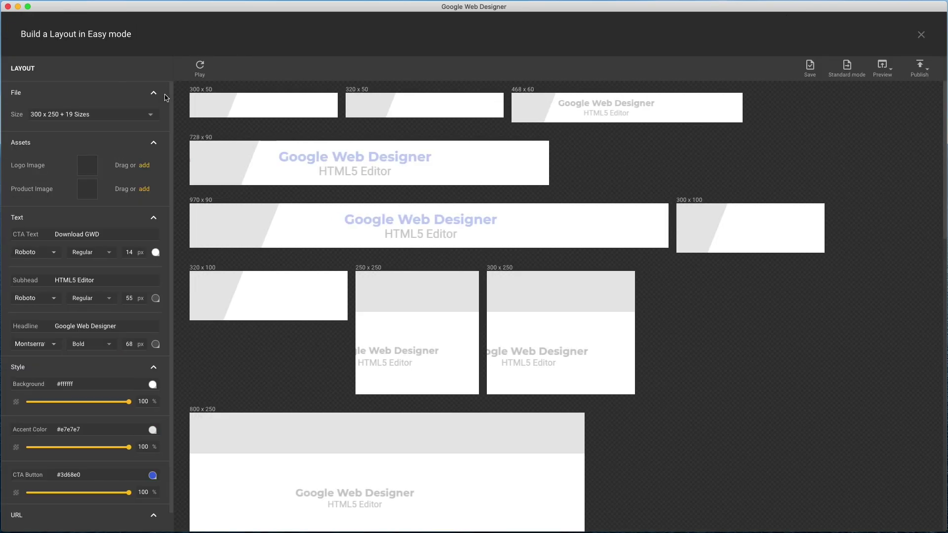